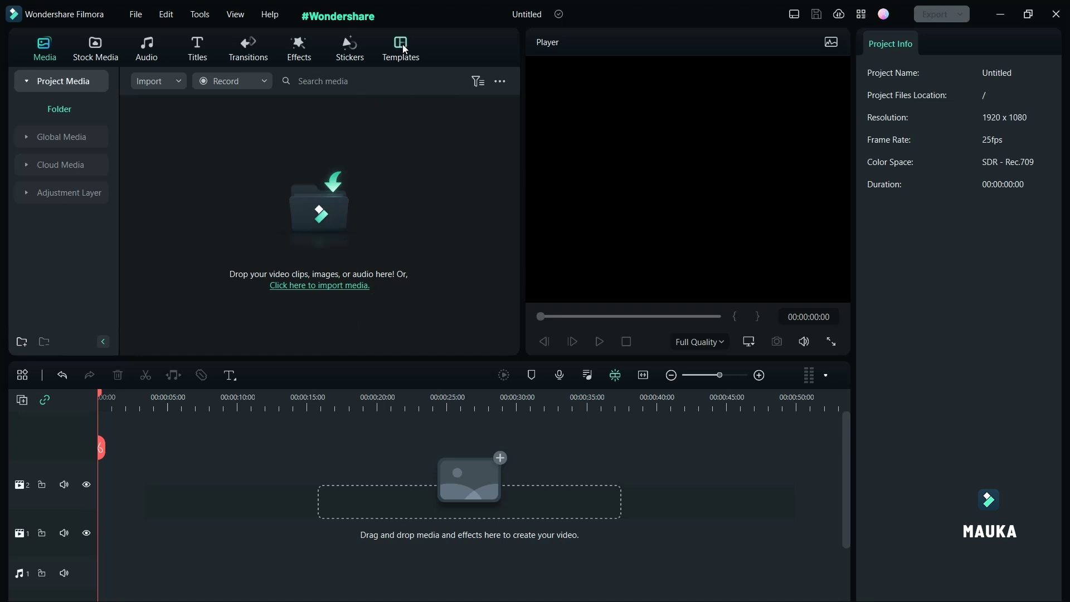
# Show the layout mode choices and keep the Default layout.
pyautogui.click(794, 15)
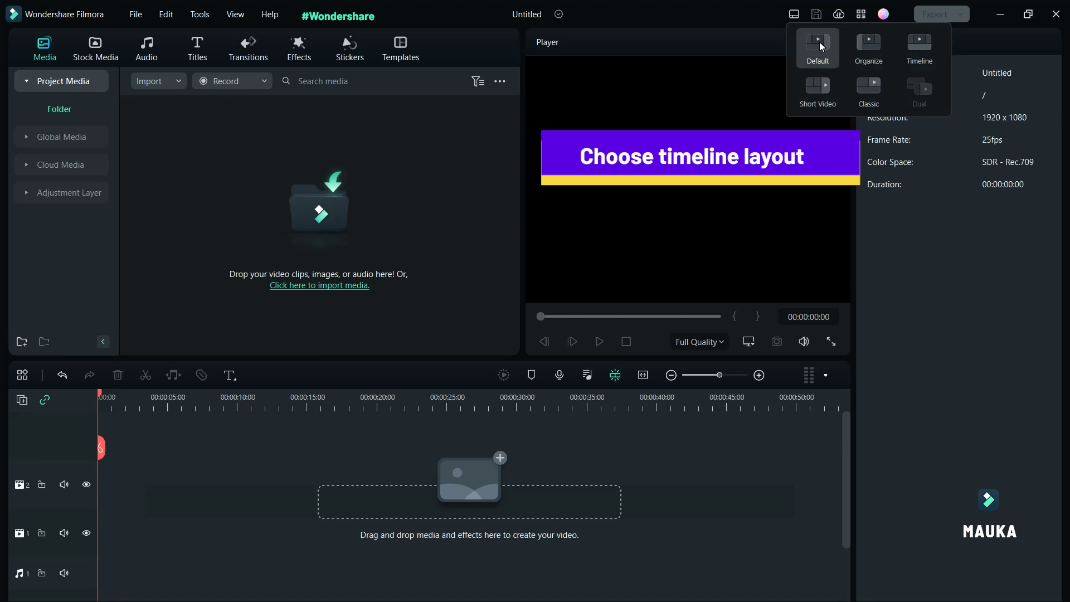
# Browse the Templates library's Split Screen > Mock-up category of Device Mockup Pack Split templates.
pyautogui.click(400, 52)
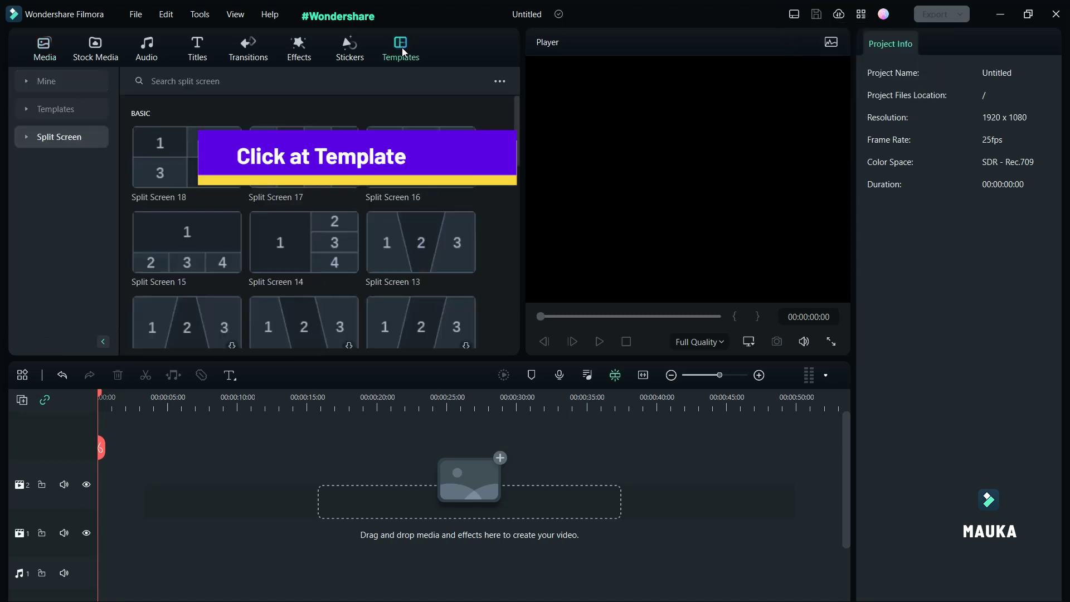
pyautogui.click(26, 137)
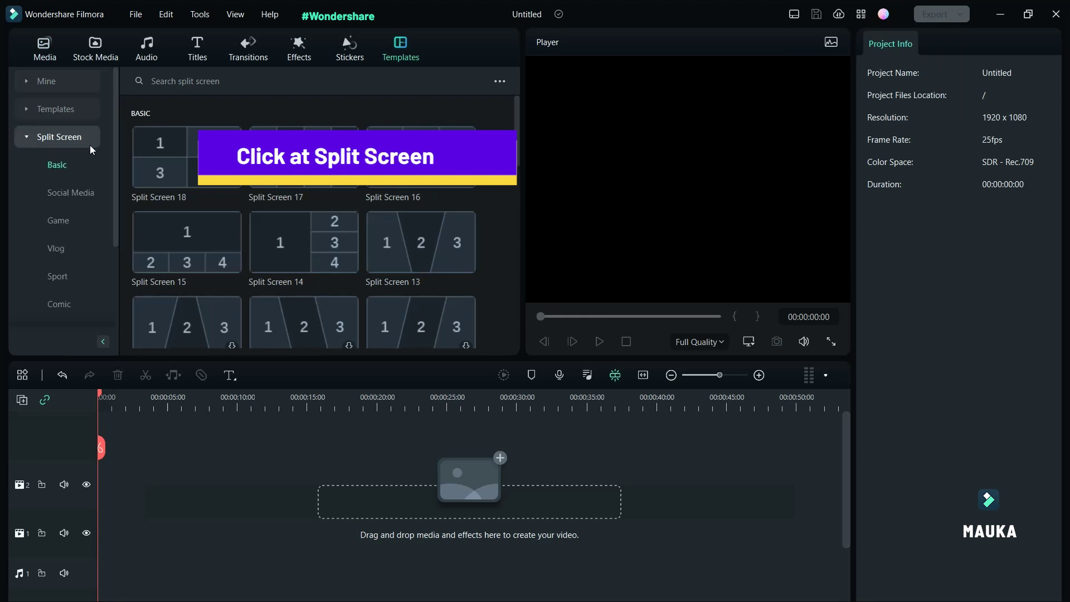
pyautogui.scroll(-2, 53, 287)
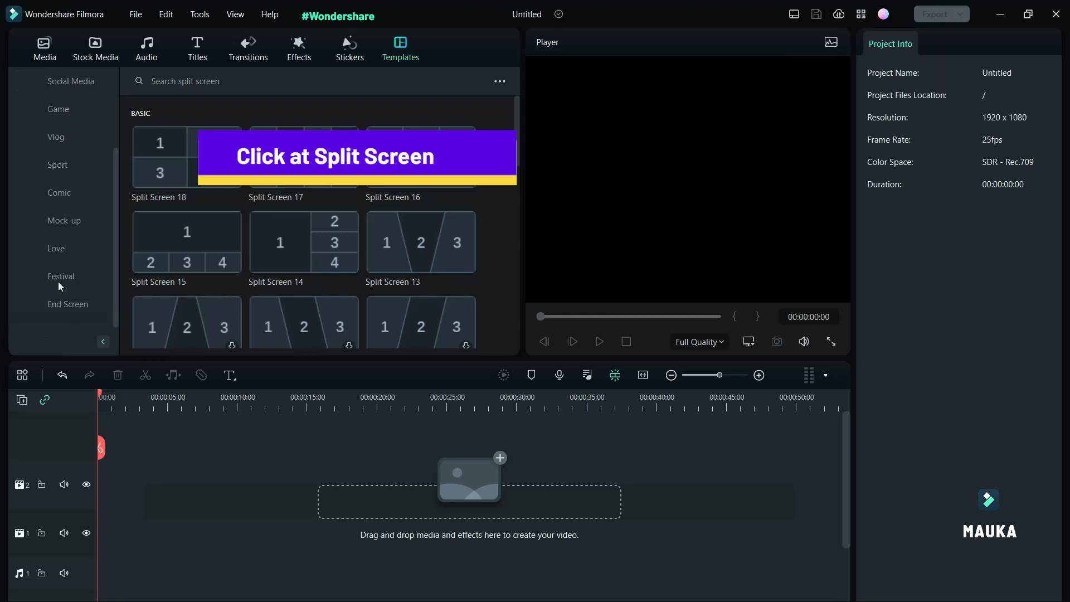
pyautogui.click(68, 225)
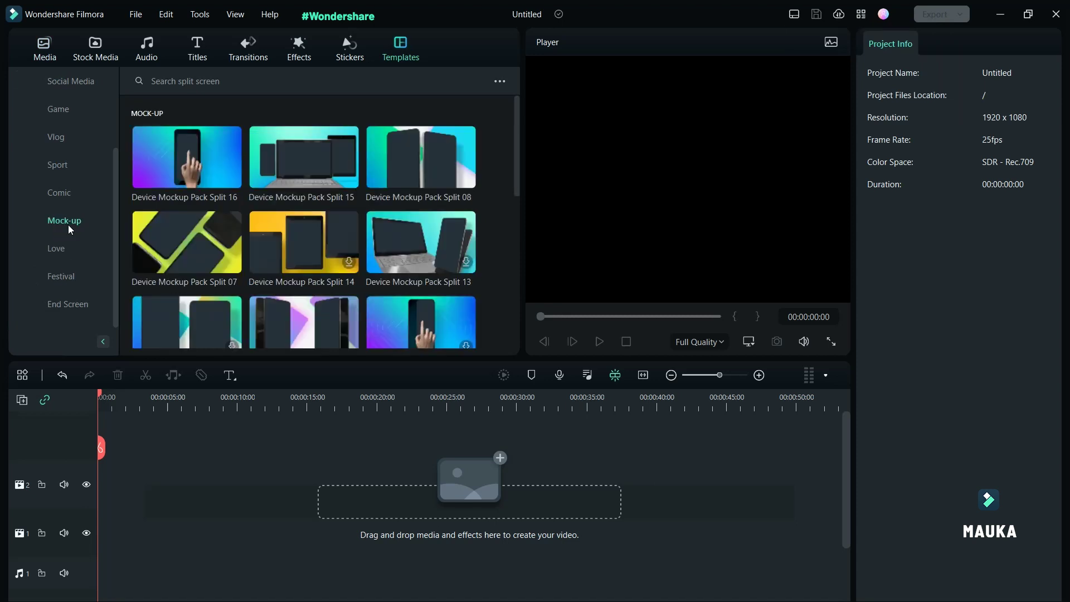
pyautogui.scroll(-5, 443, 246)
pyautogui.scroll(-3, 443, 246)
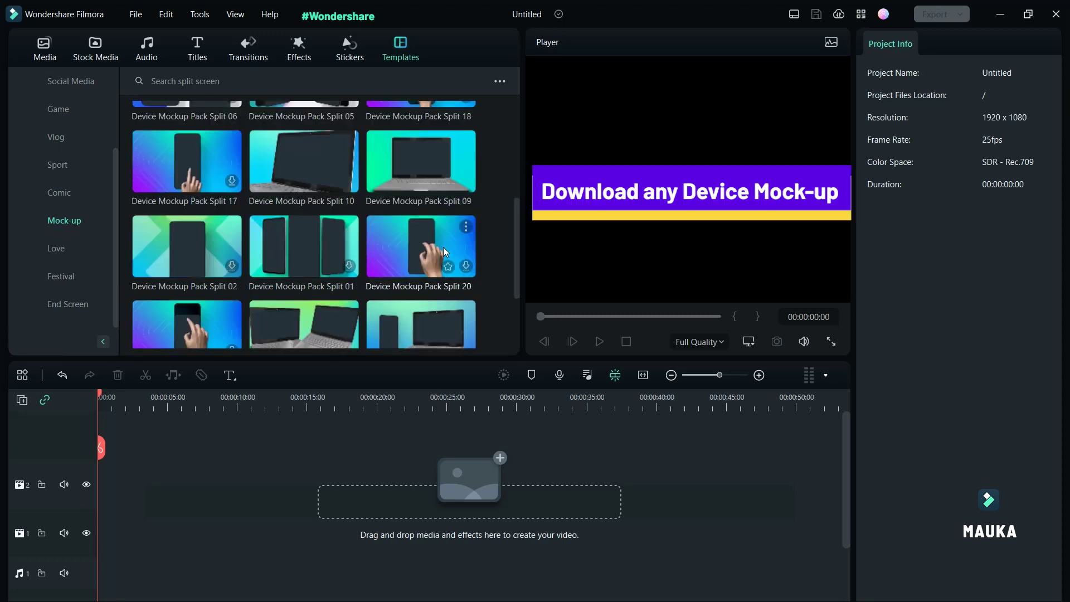
pyautogui.scroll(5, 446, 252)
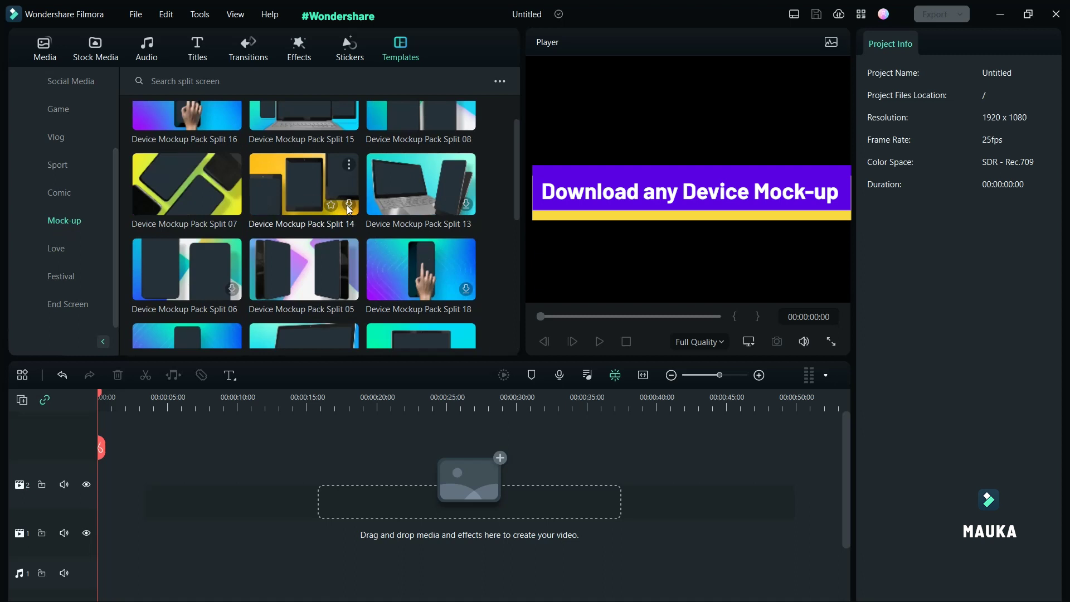
# Download the mock-up pack, place Device Mockup Pack Split 07 at timeline start, preview to 00:00:02:24.
pyautogui.click(350, 205)
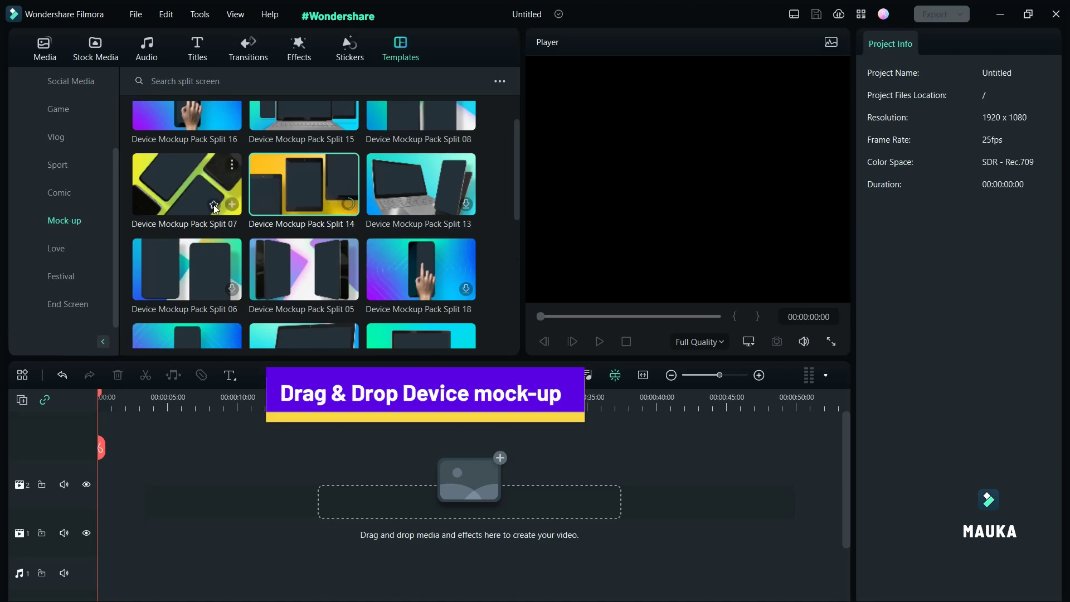
pyautogui.moveTo(170, 183)
pyautogui.mouseDown()
pyautogui.moveTo(201, 278)
pyautogui.moveTo(98, 496)
pyautogui.mouseUp()
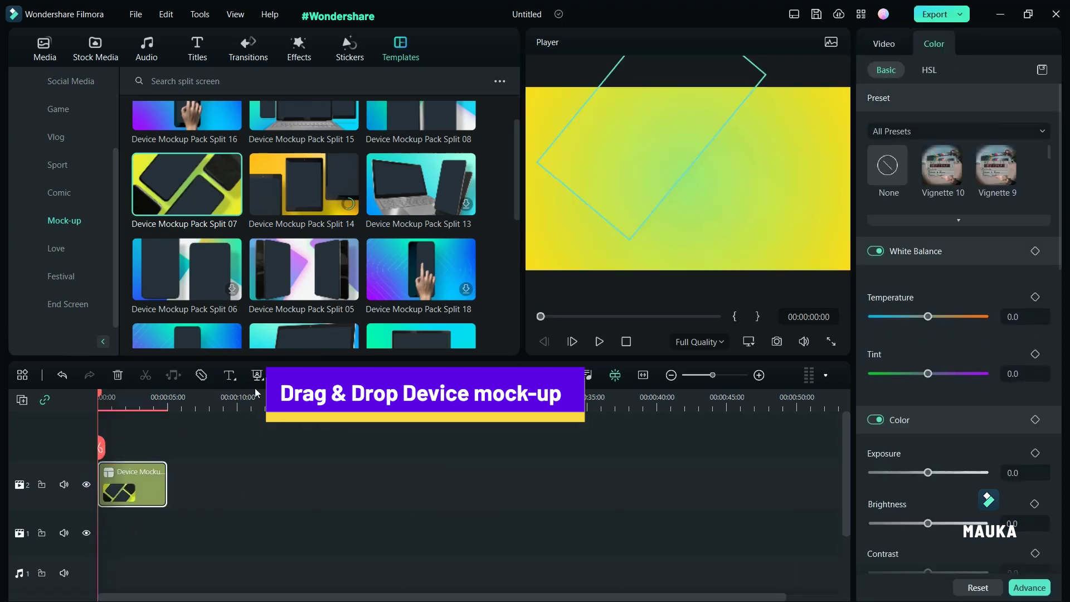
pyautogui.moveTo(102, 399)
pyautogui.mouseDown()
pyautogui.moveTo(160, 400)
pyautogui.moveTo(116, 410)
pyautogui.mouseUp()
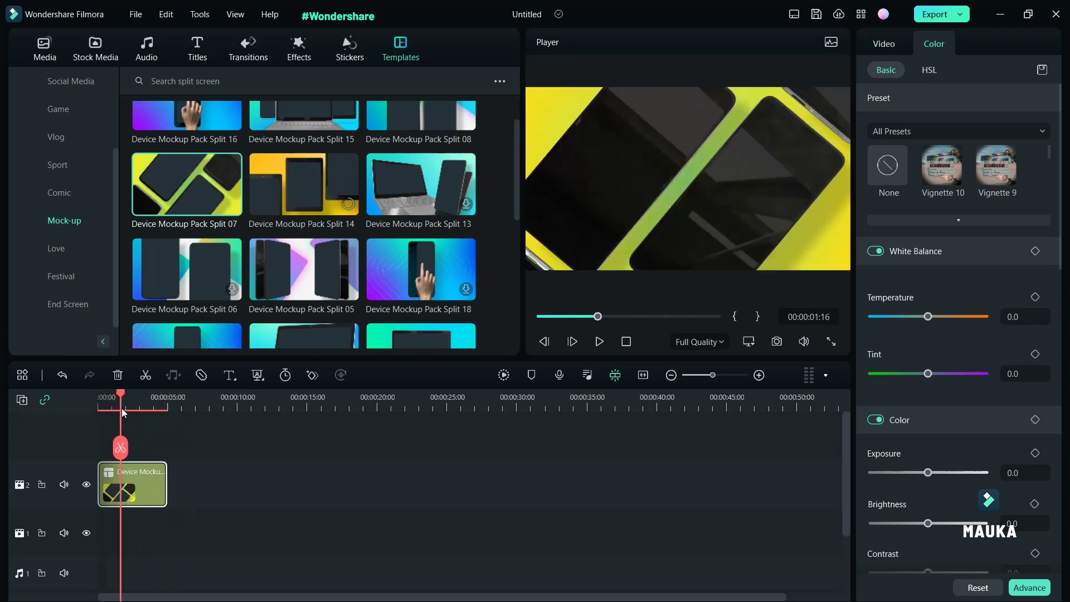
pyautogui.moveTo(116, 410); pyautogui.dragTo(138, 407)
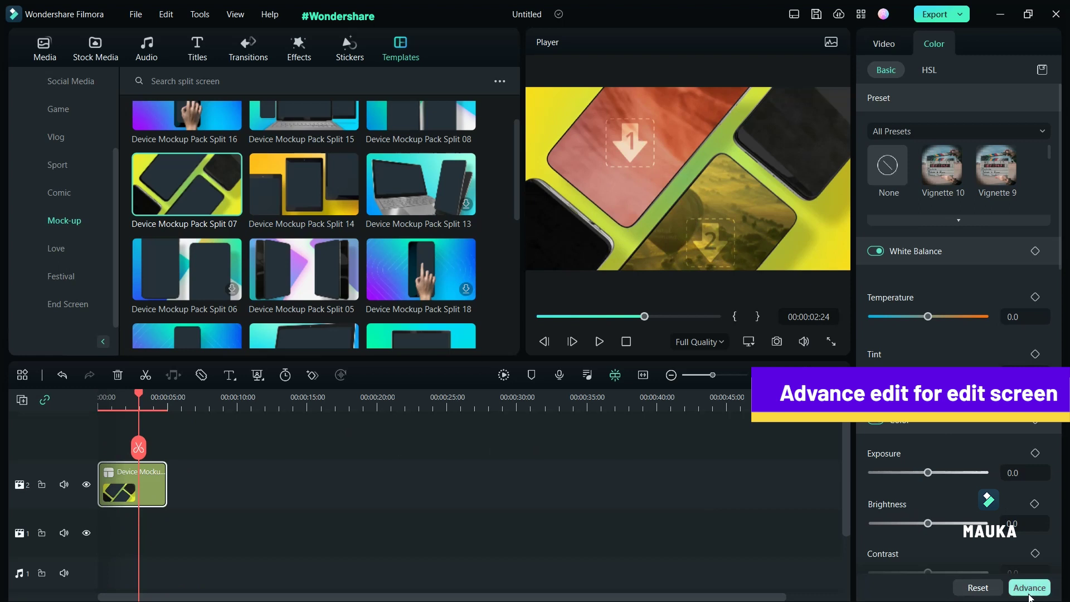
# Open the template clip in Advanced Split Screen Edit and preview until the numbered screens appear.
pyautogui.rightClick(149, 488)
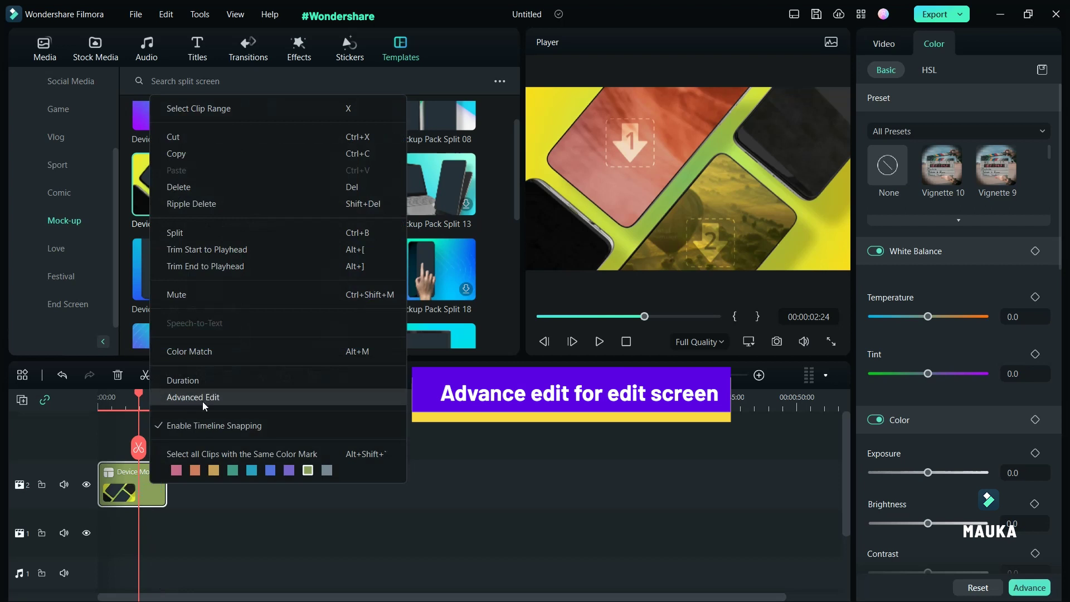
pyautogui.click(203, 397)
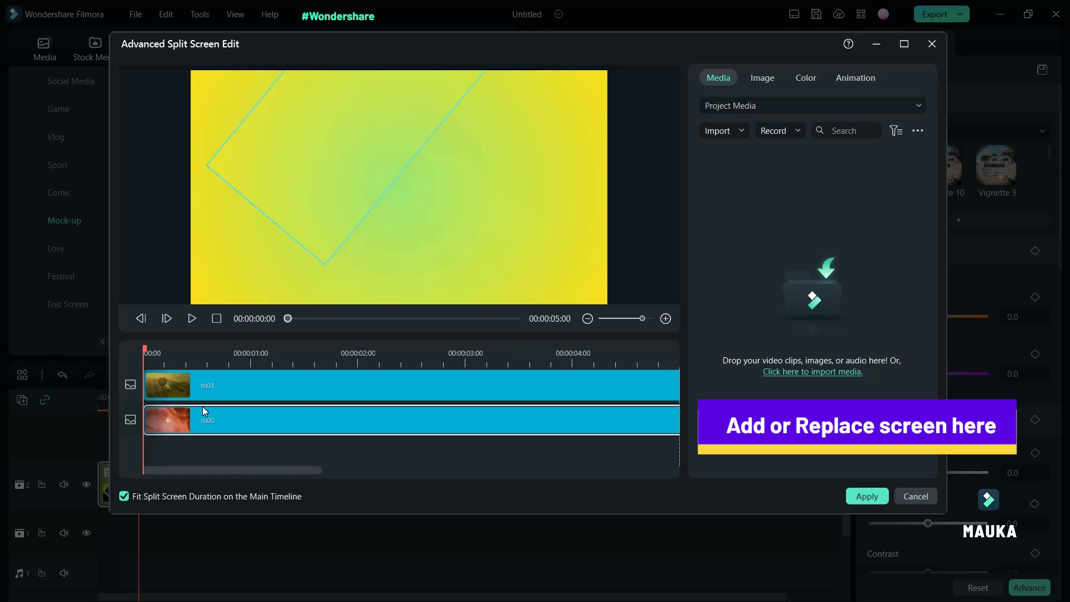
pyautogui.click(234, 353)
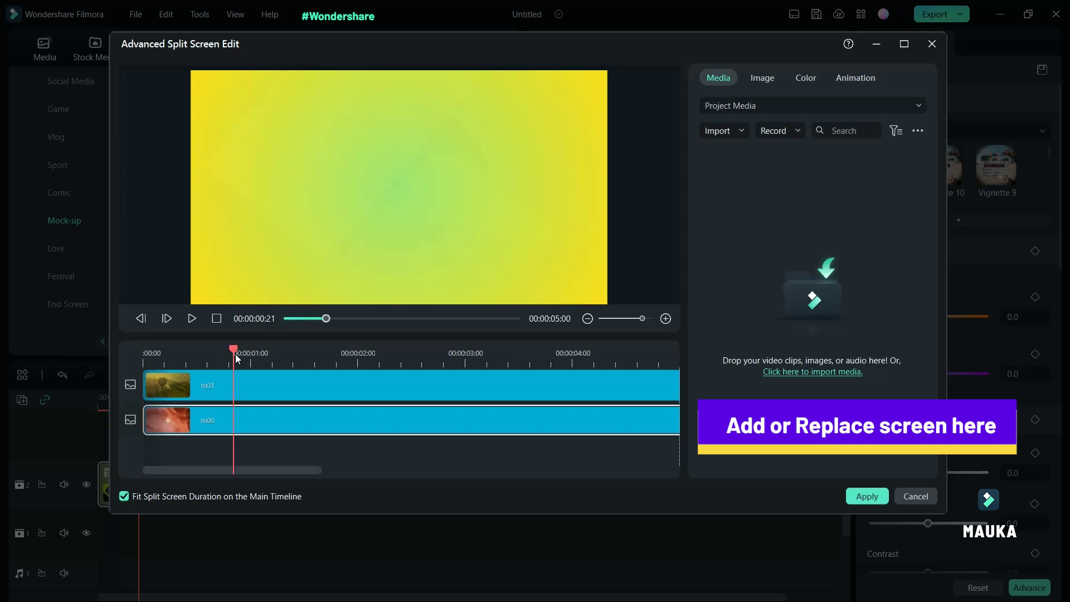
pyautogui.moveTo(236, 355); pyautogui.dragTo(398, 356)
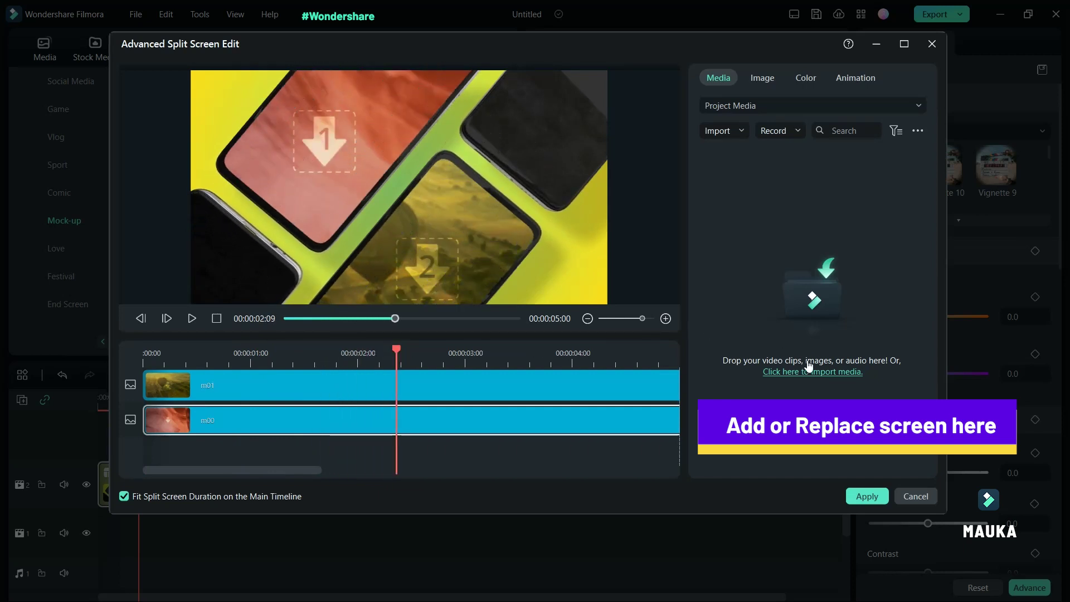
# Import the video 'paper effect intro-highlight' into the split-screen editor's media.
pyautogui.click(820, 306)
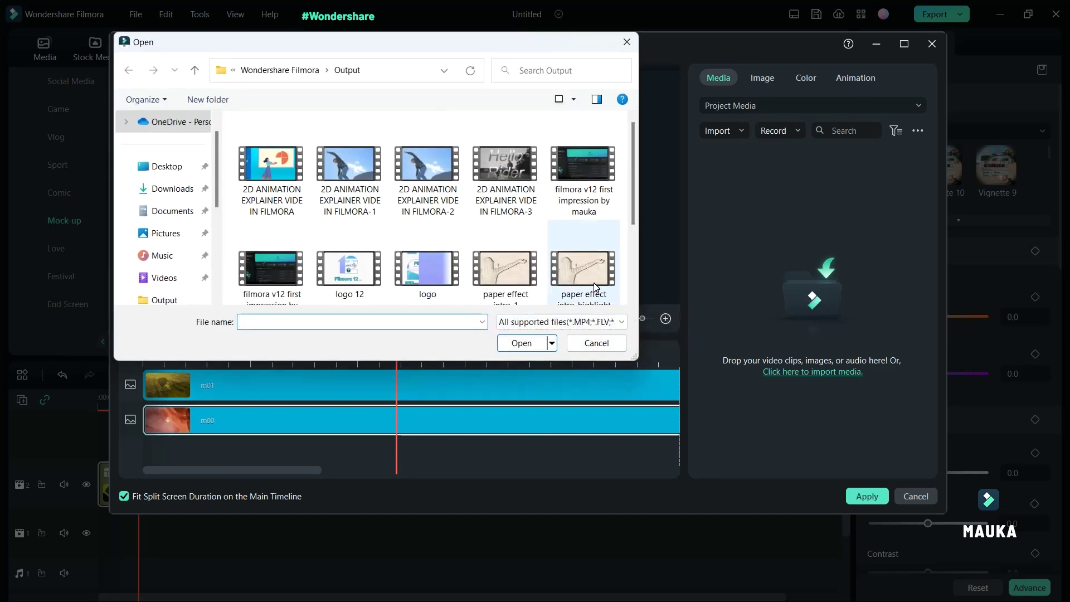
pyautogui.scroll(-1, 597, 281)
pyautogui.click(601, 266)
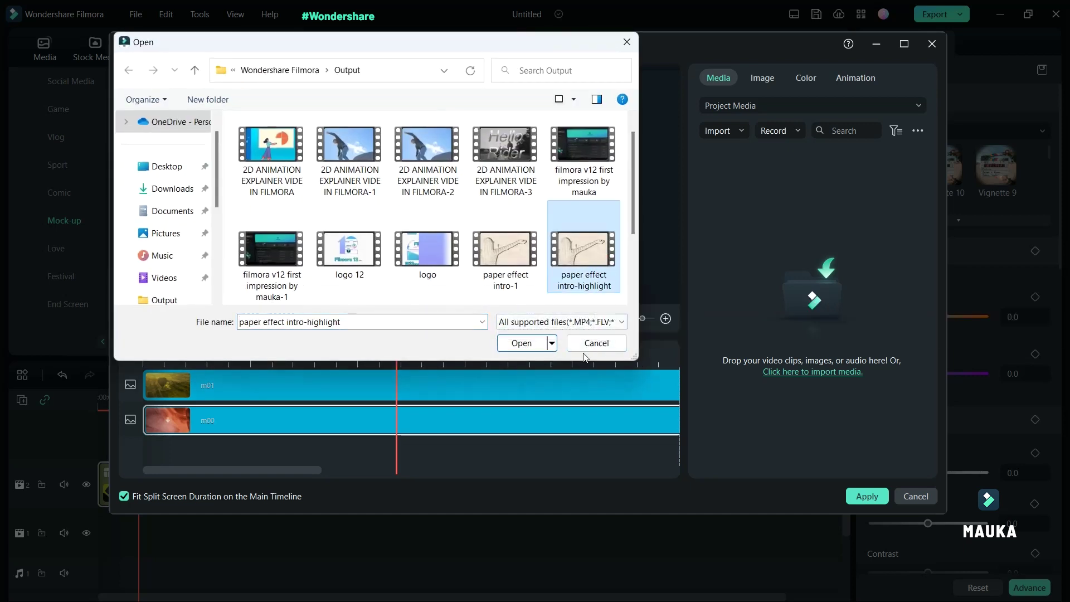
pyautogui.click(522, 343)
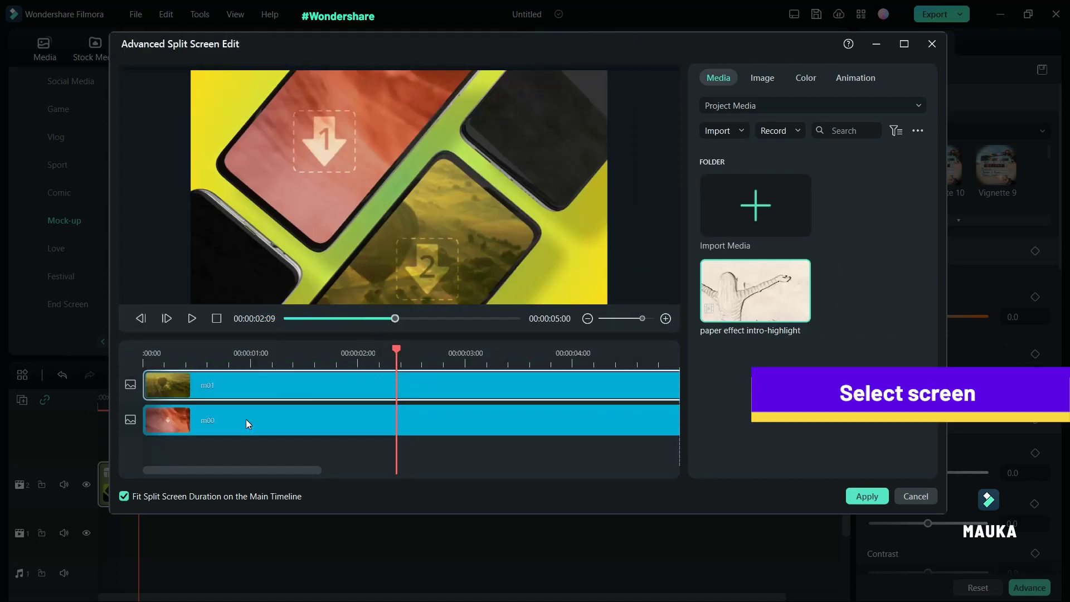
# Select screen clip m01, replace placeholder m00 with paper effect intro-highlight, and preview the result.
pyautogui.click(301, 359)
pyautogui.click(296, 383)
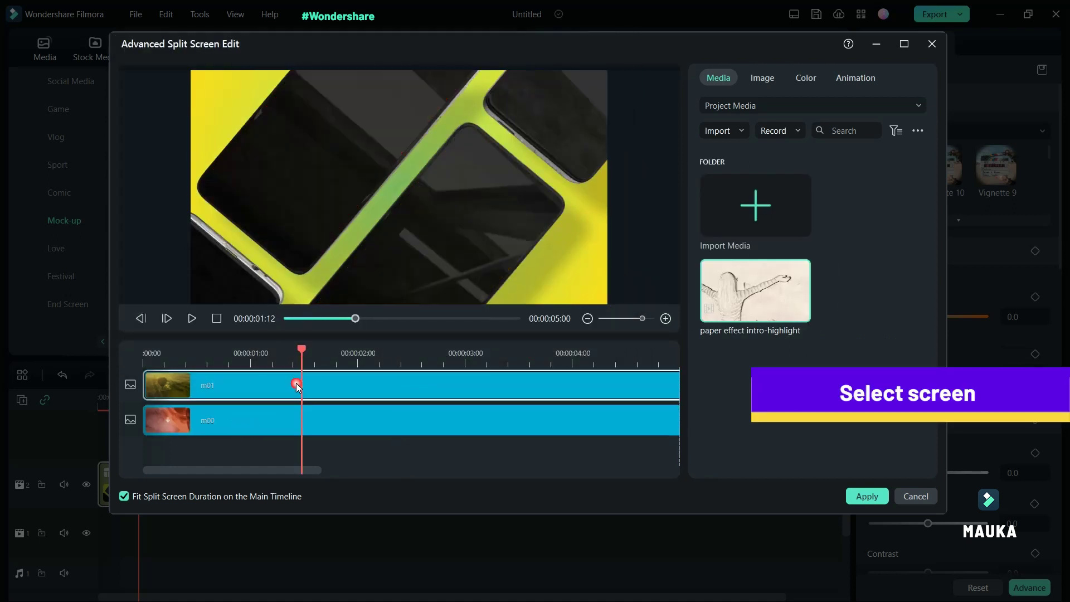
pyautogui.moveTo(749, 286)
pyautogui.click(799, 311)
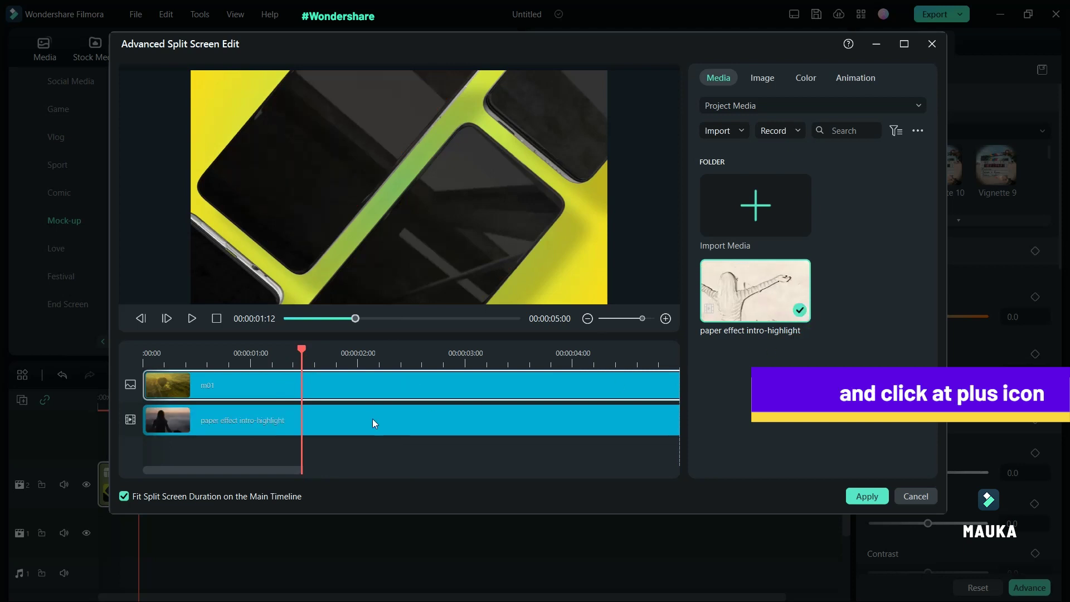
pyautogui.moveTo(800, 312)
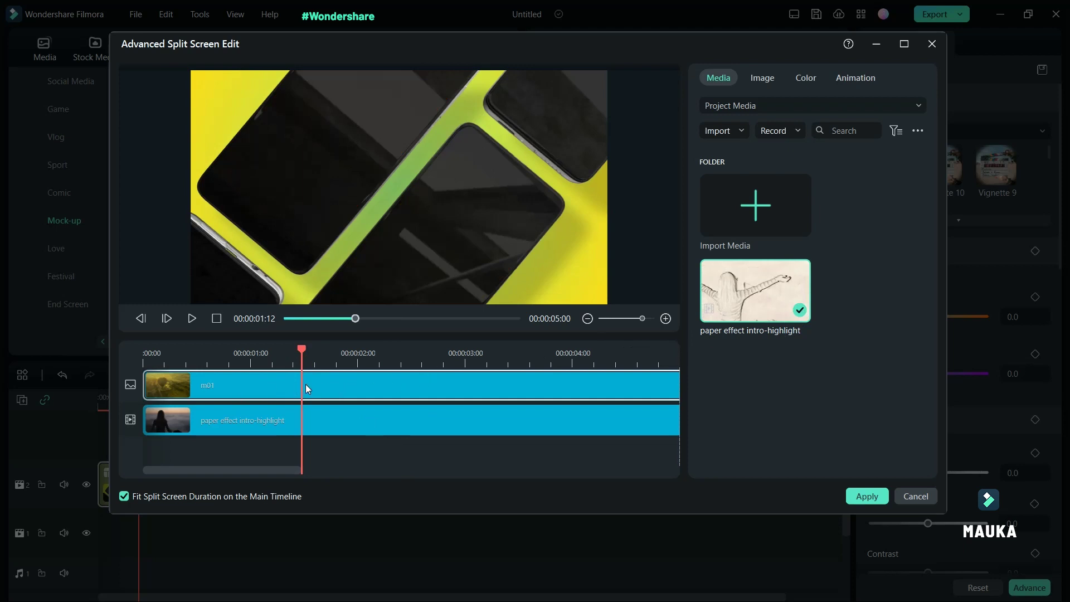
pyautogui.moveTo(299, 351); pyautogui.dragTo(349, 370)
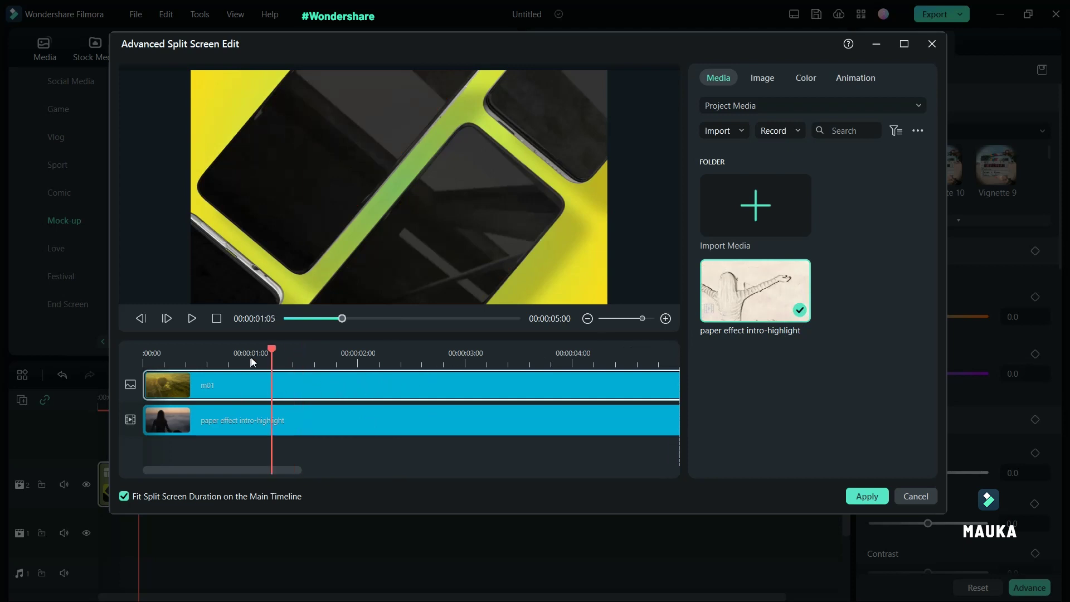
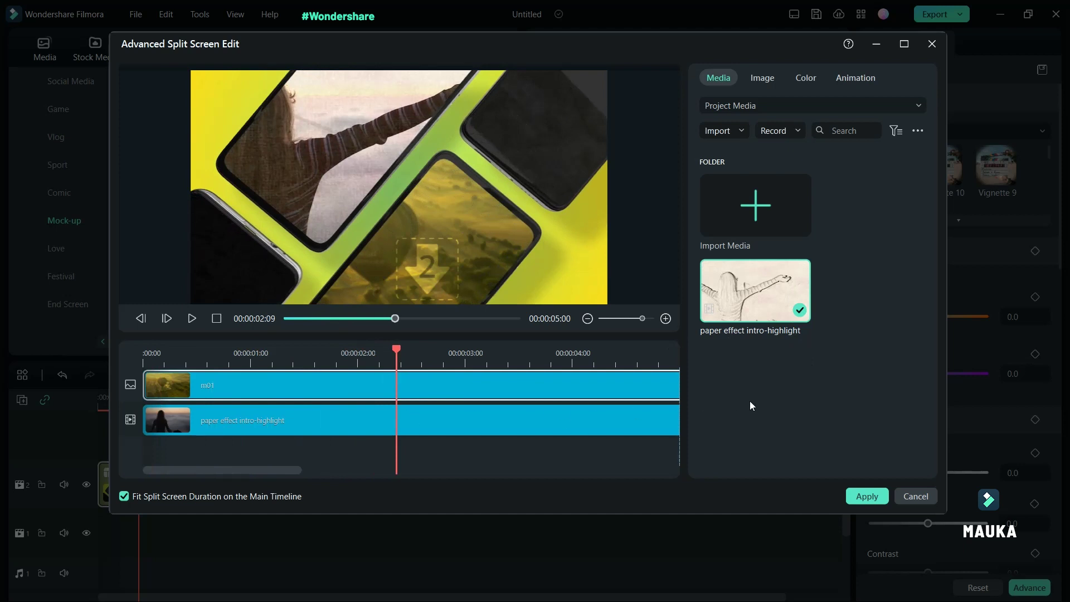
# Import '2D ANIMATION EXPLAINER VIDE IN FILMORA-2' into project media as footage for the second phone.
pyautogui.moveTo(398, 353); pyautogui.dragTo(261, 375)
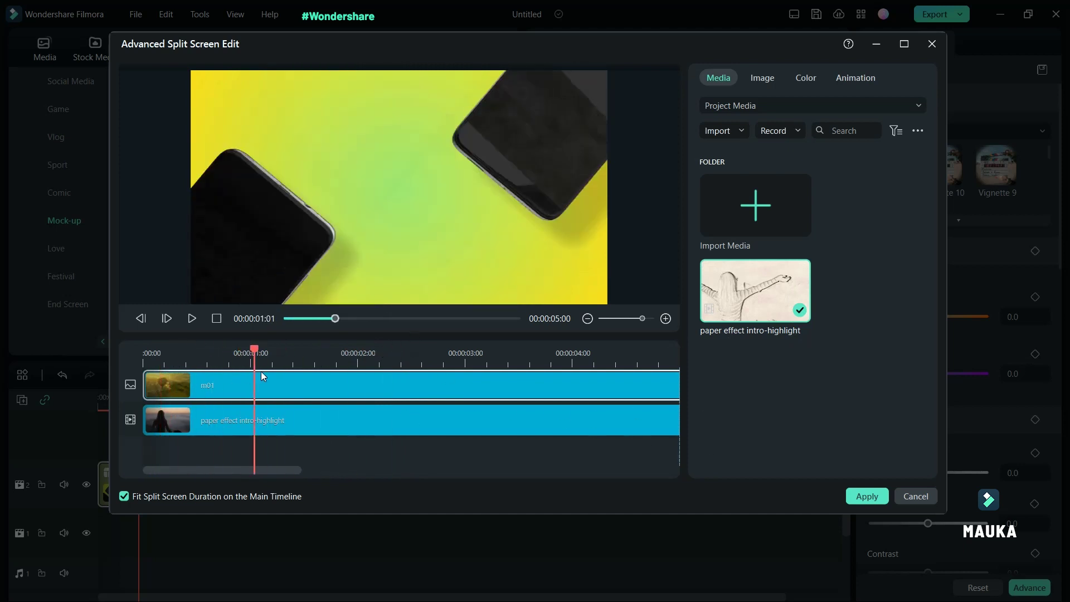
pyautogui.moveTo(260, 377); pyautogui.dragTo(449, 372)
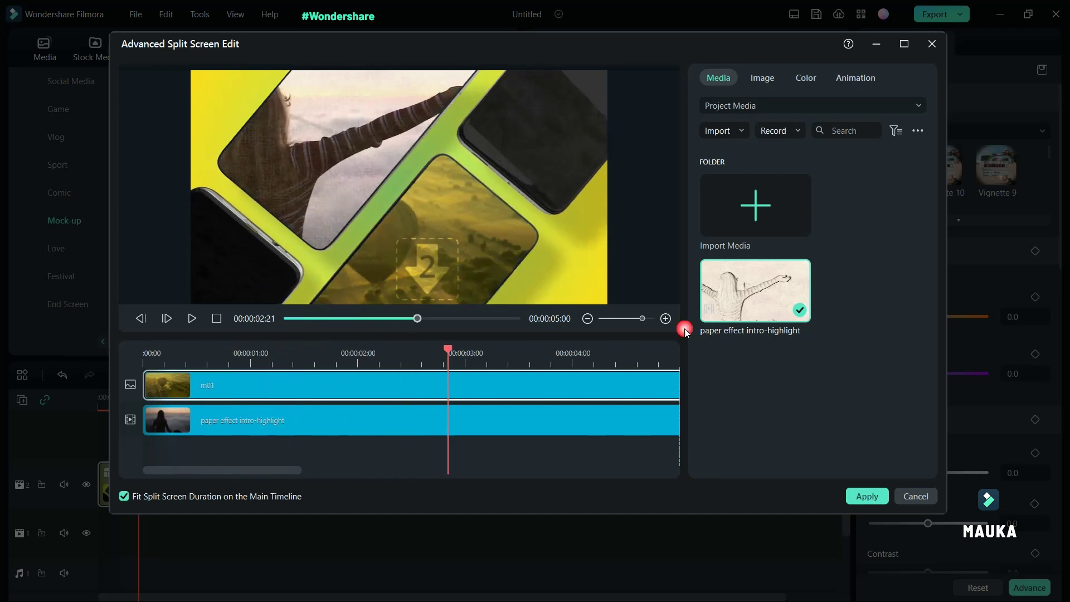
pyautogui.click(755, 206)
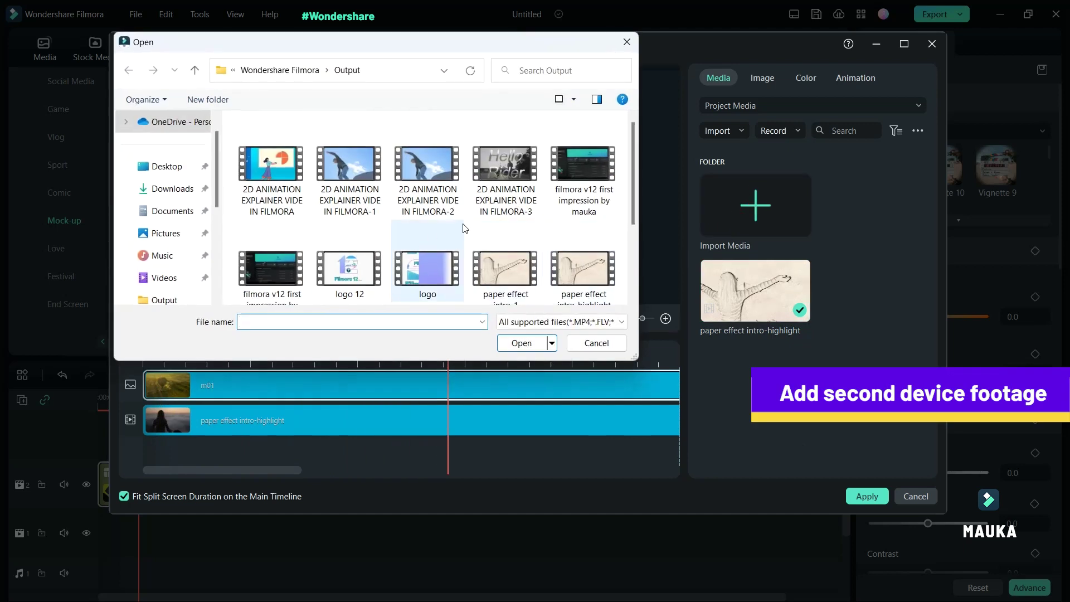
pyautogui.scroll(-1, 570, 232)
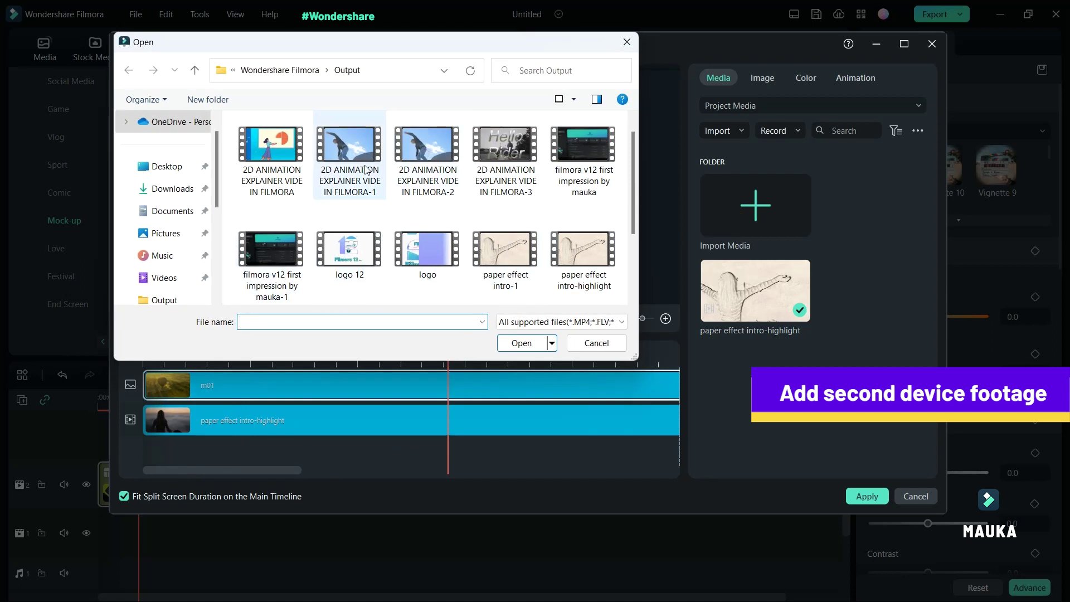
pyautogui.click(432, 165)
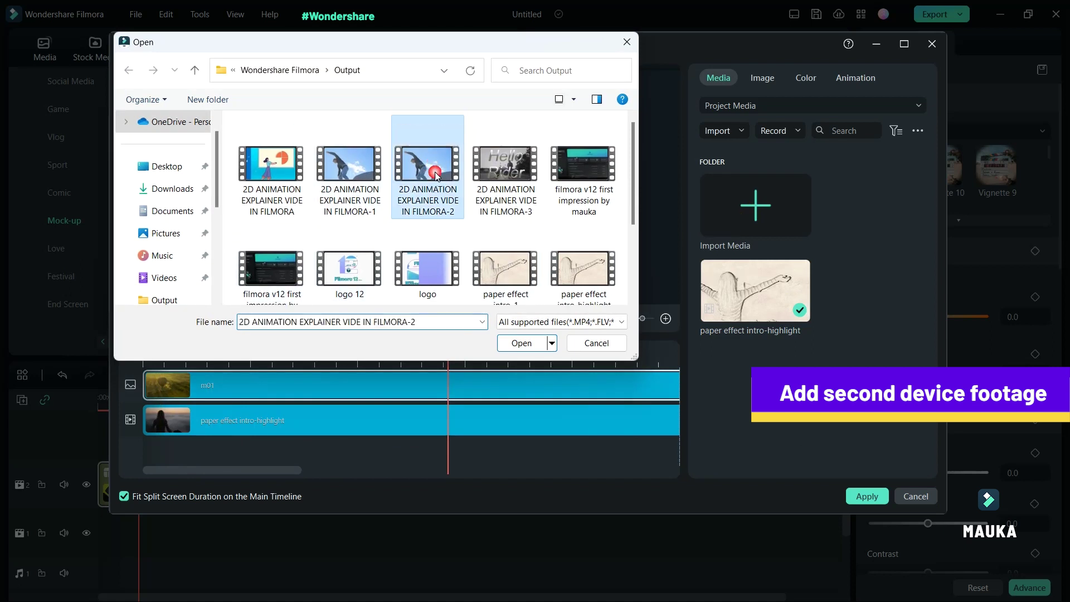
pyautogui.click(520, 342)
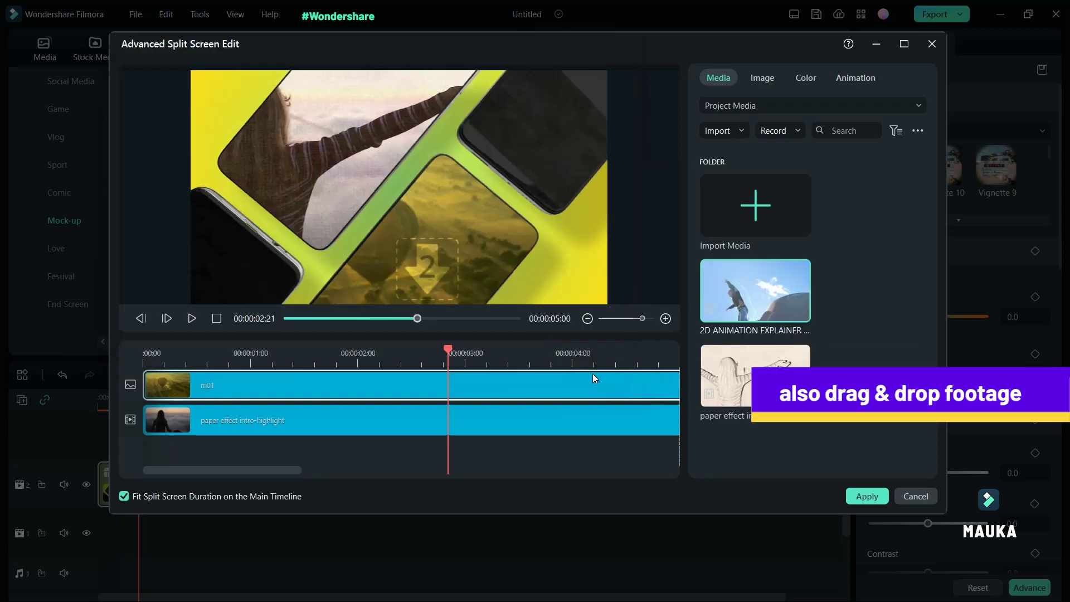
# Put the 2D animation clip in the second phone slot, keeping the paper-effect clip in the first.
pyautogui.click(800, 310)
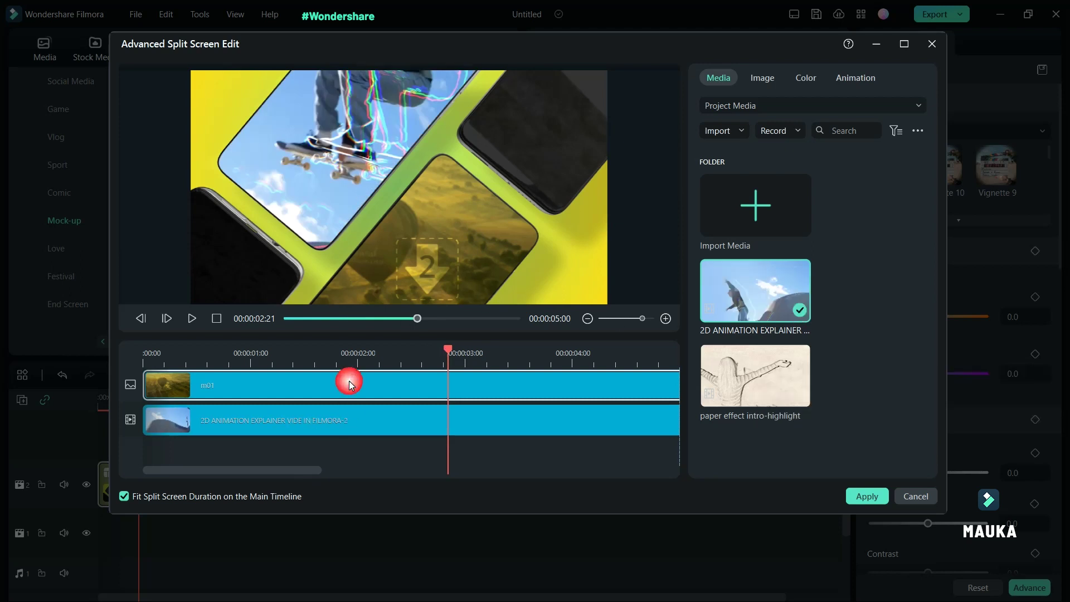
pyautogui.click(801, 396)
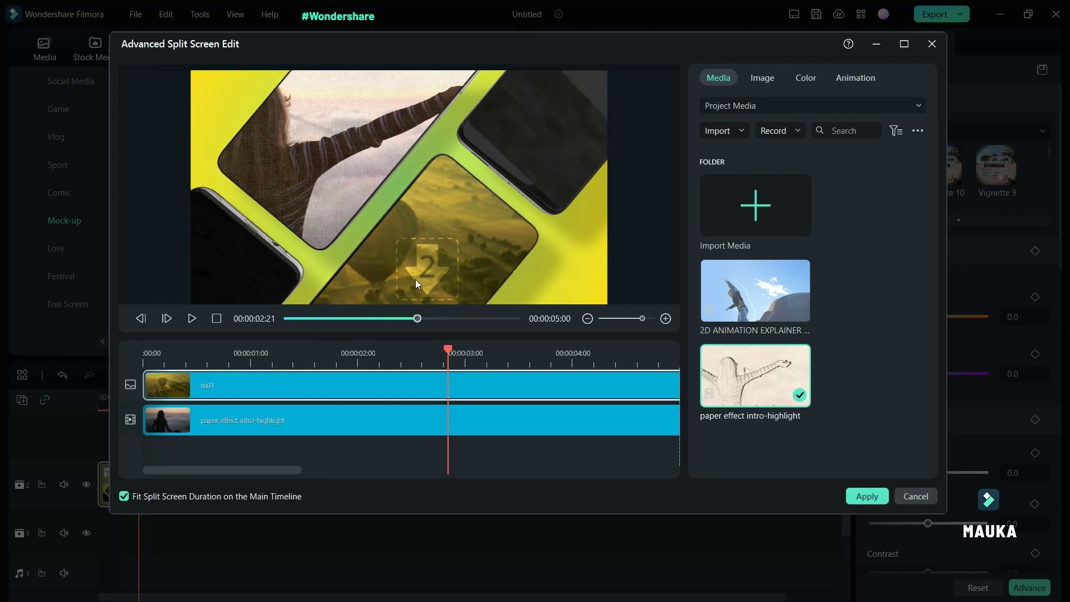
pyautogui.click(446, 276)
pyautogui.moveTo(792, 352)
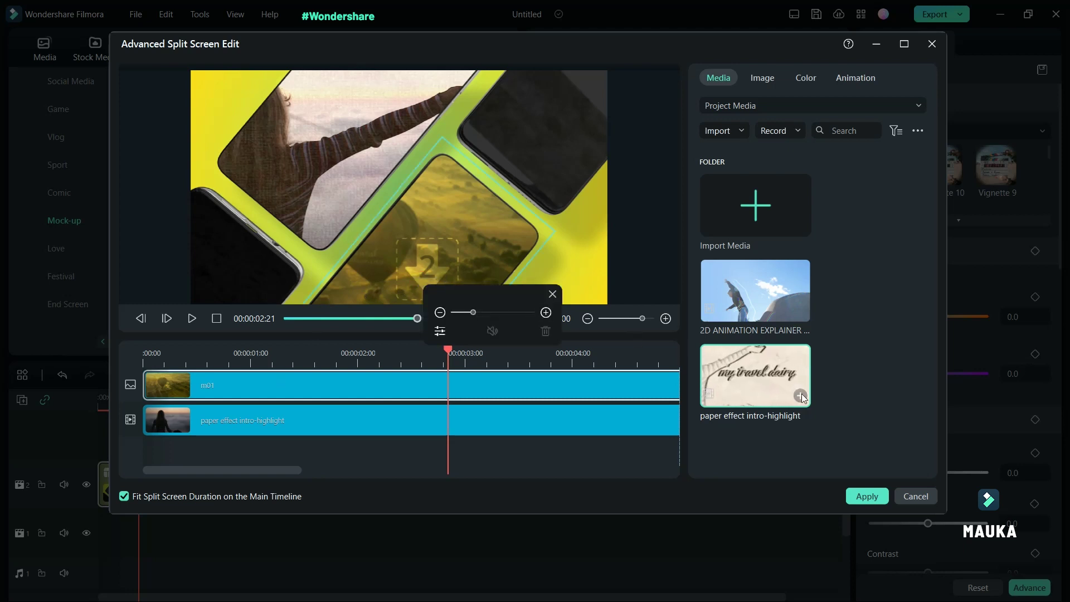
pyautogui.click(801, 310)
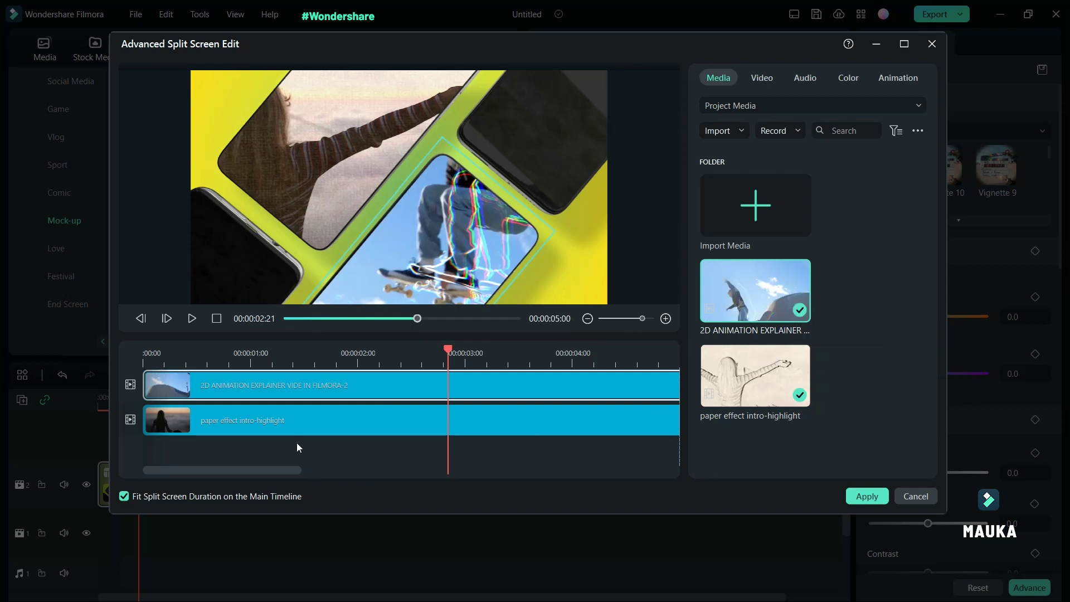
pyautogui.moveTo(162, 364)
pyautogui.mouseDown()
pyautogui.moveTo(618, 327)
pyautogui.moveTo(148, 366)
pyautogui.moveTo(585, 360)
pyautogui.mouseUp()
# Enlarge the skateboard clip to 114.3% and shift it right within its phone.
pyautogui.click(767, 79)
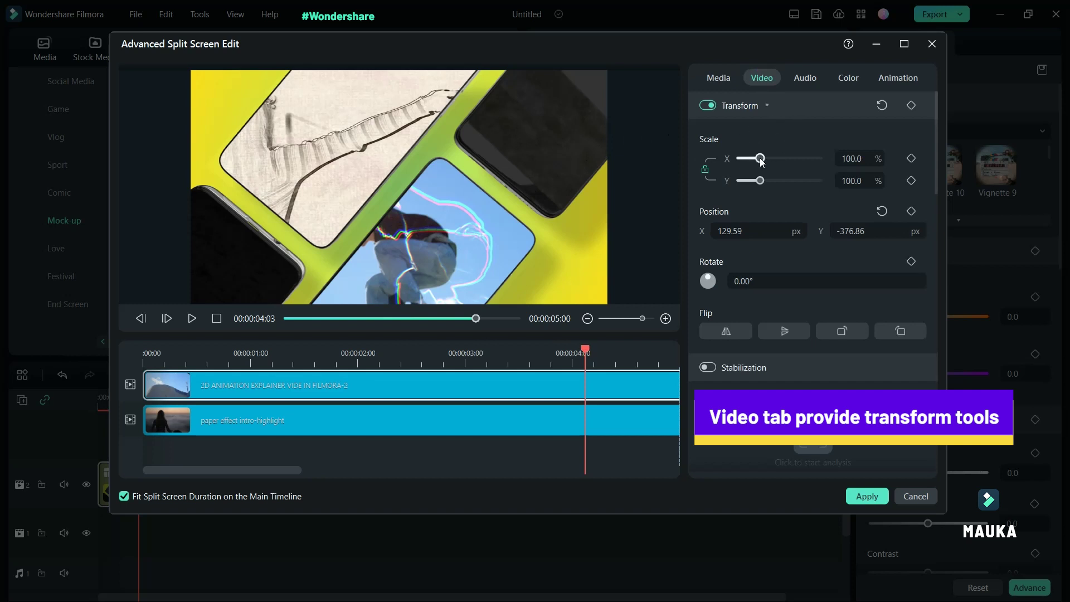
pyautogui.moveTo(762, 162); pyautogui.dragTo(764, 161)
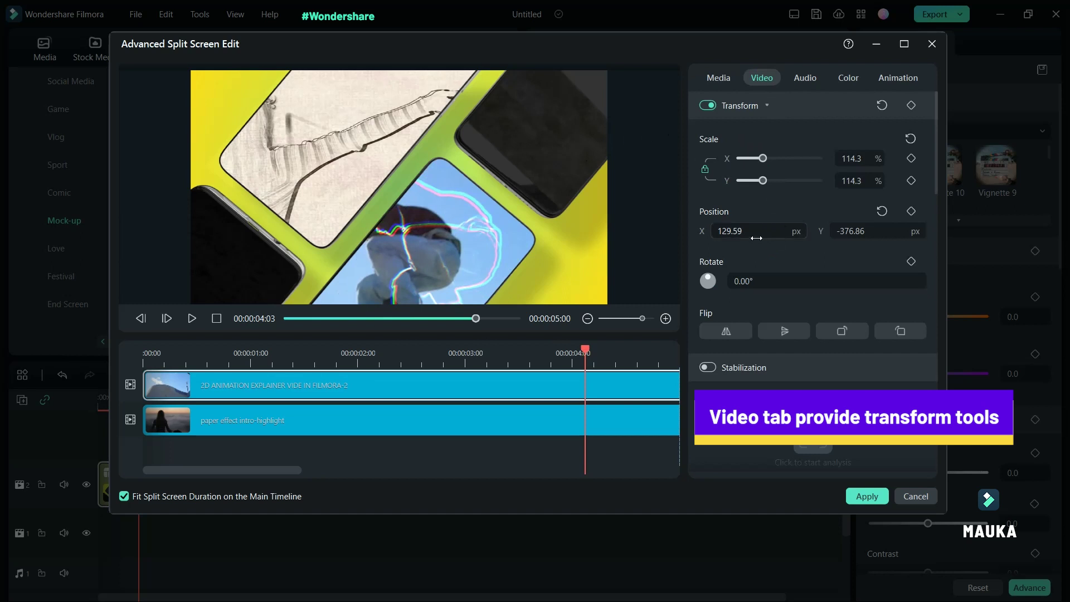
pyautogui.moveTo(746, 231); pyautogui.dragTo(777, 231)
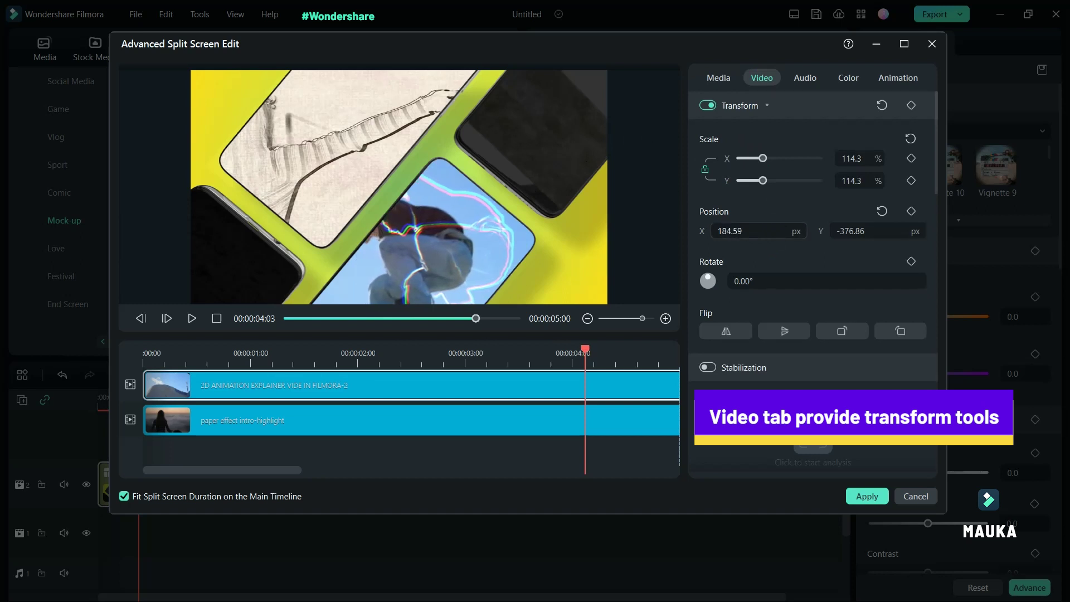
# Set the paper-effect clip to 96.4% scale with Position X -133.55.
pyautogui.click(346, 159)
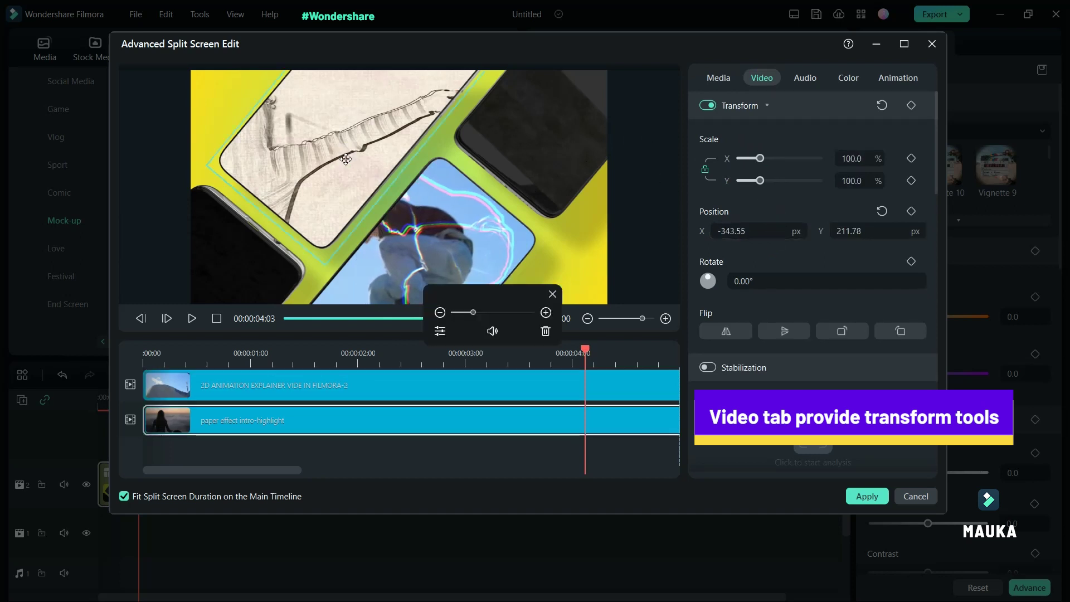
pyautogui.moveTo(760, 159); pyautogui.dragTo(759, 160)
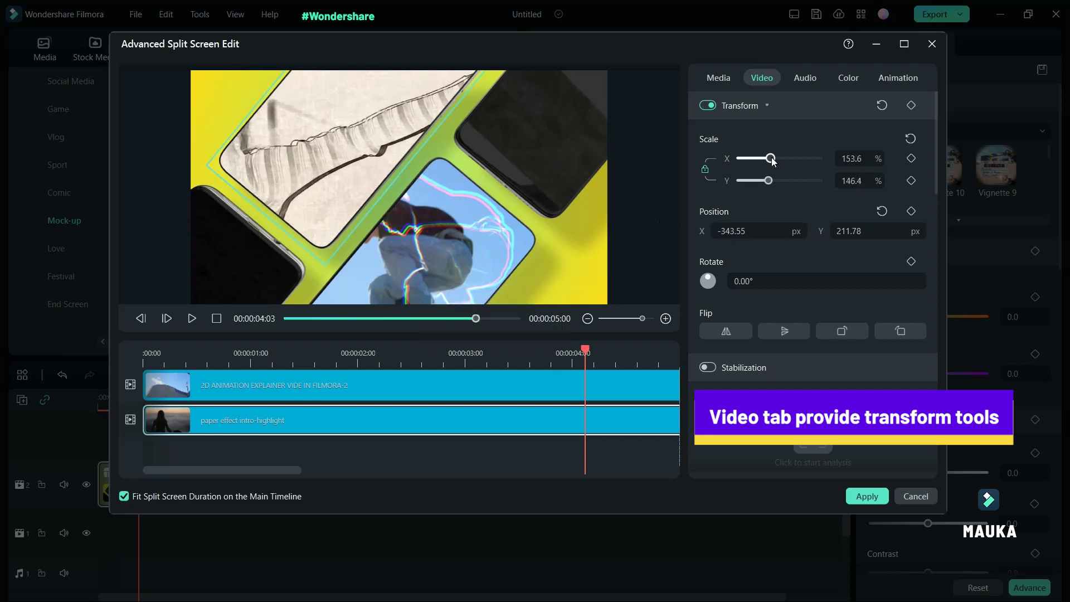
pyautogui.moveTo(724, 231); pyautogui.dragTo(747, 230)
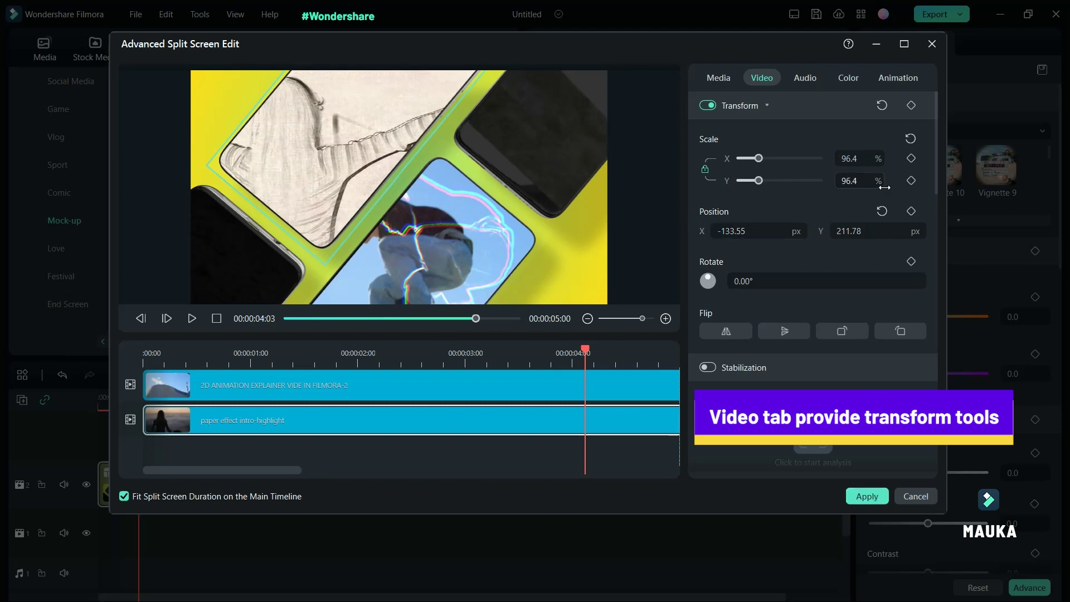
# Try a Cyberpunk LUT on the paper-effect clip, then set its color LUT back to None.
pyautogui.click(804, 82)
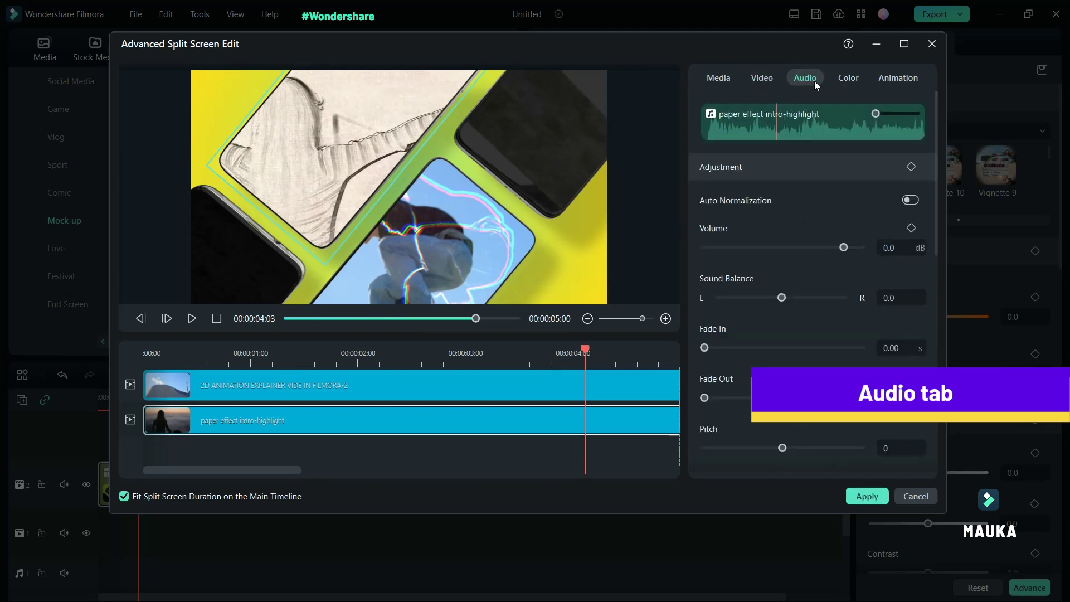
pyautogui.click(848, 79)
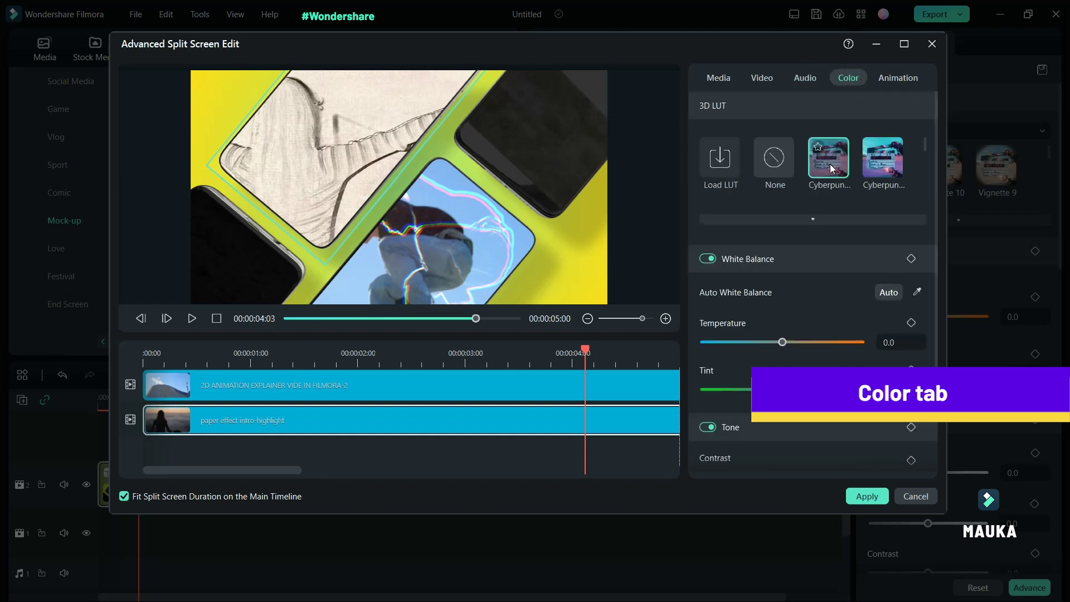
pyautogui.click(886, 162)
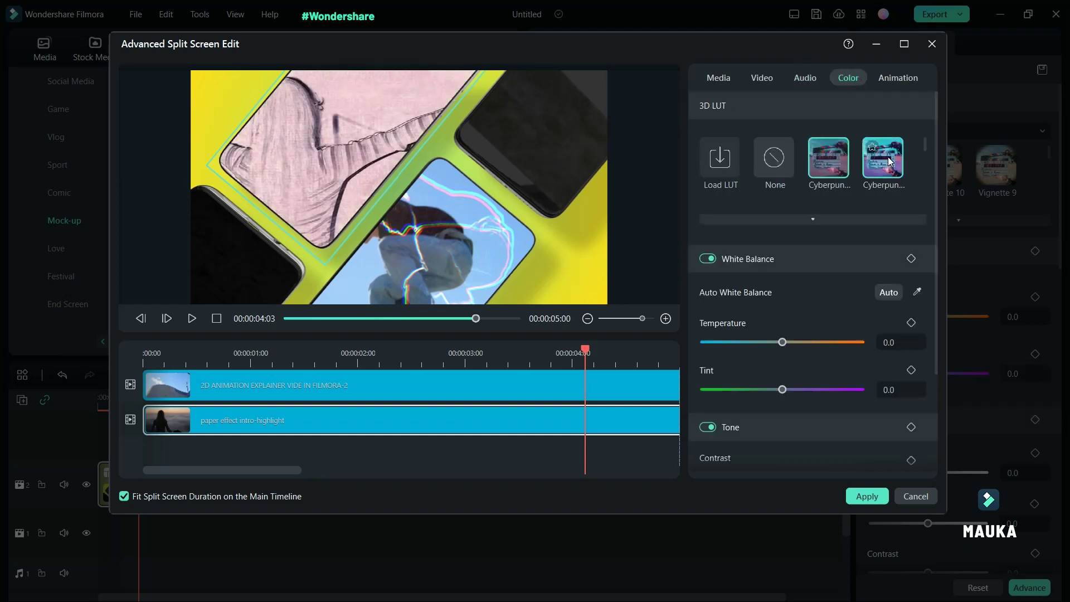
pyautogui.click(766, 167)
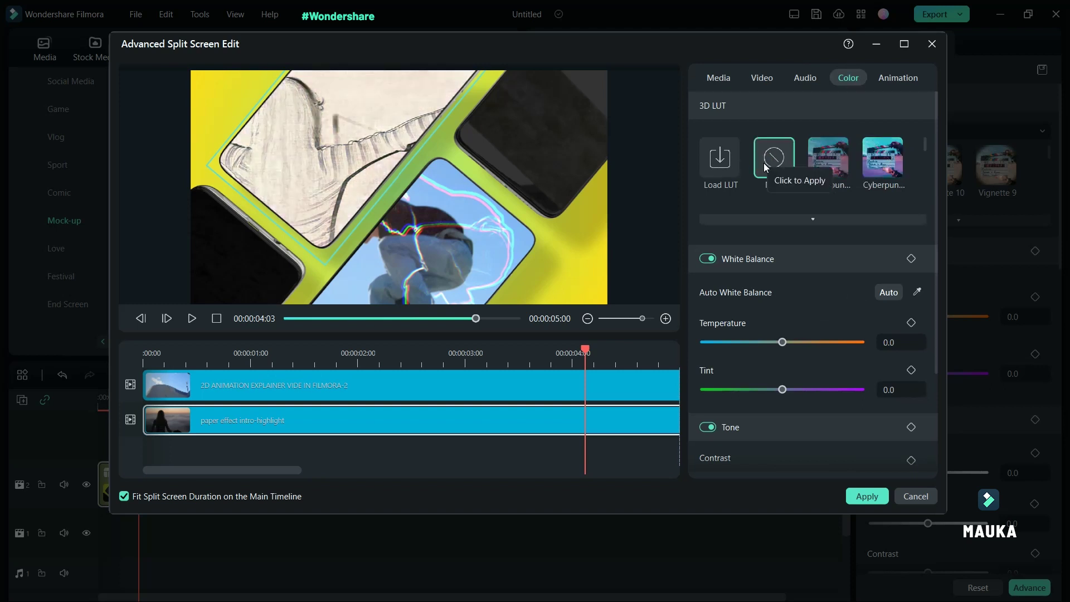
# Look through the preset animations, then go back to the project media list.
pyautogui.click(899, 83)
pyautogui.click(901, 83)
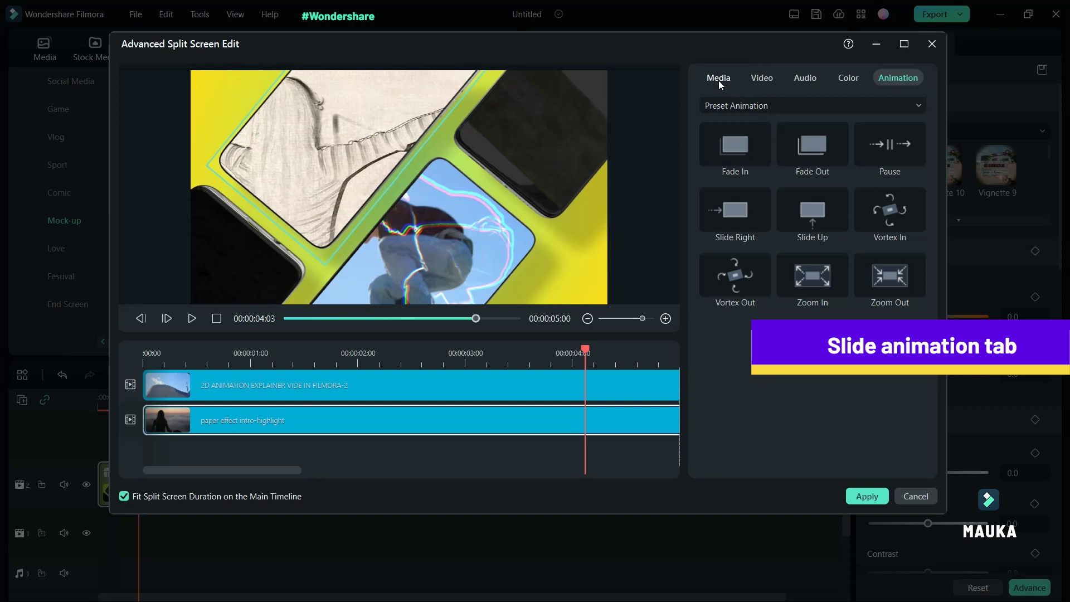
pyautogui.click(717, 80)
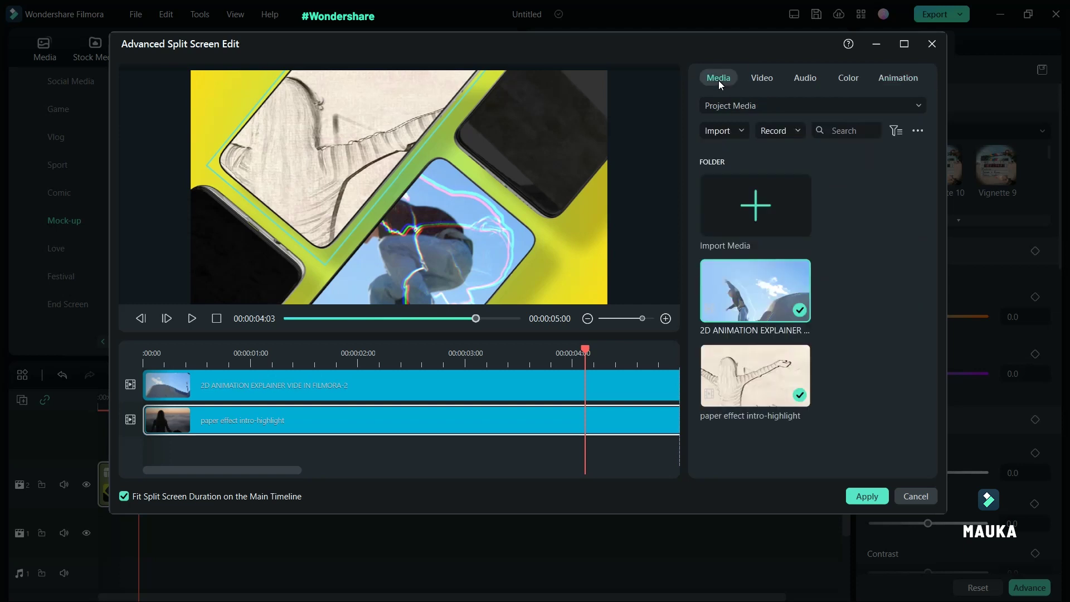
# Apply the phone mockup, then place Device Mockup Pack Split 14 on track 2 right after it.
pyautogui.click(867, 496)
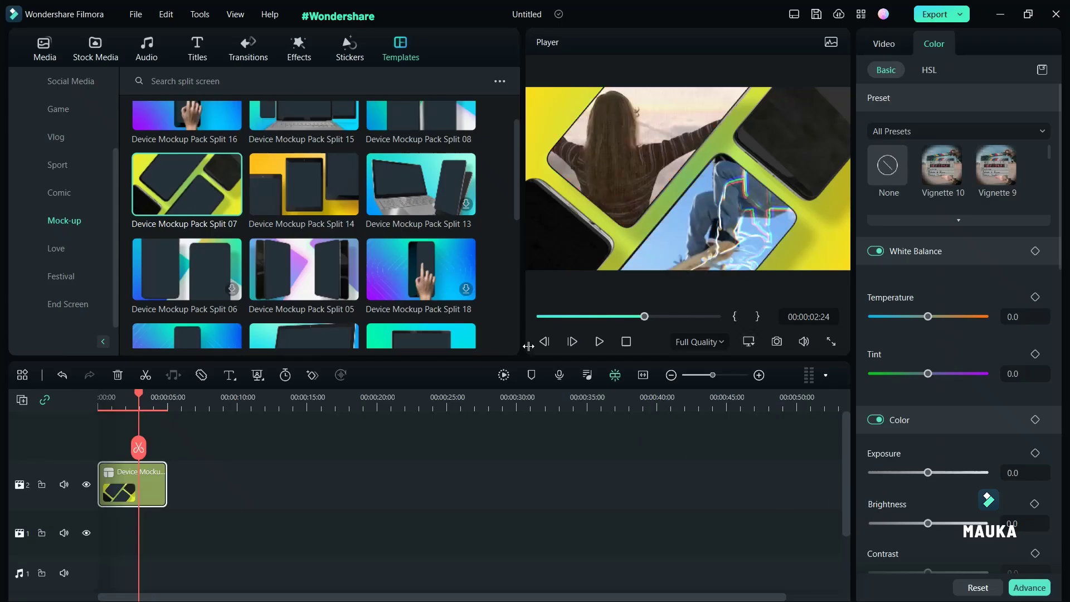
pyautogui.click(105, 397)
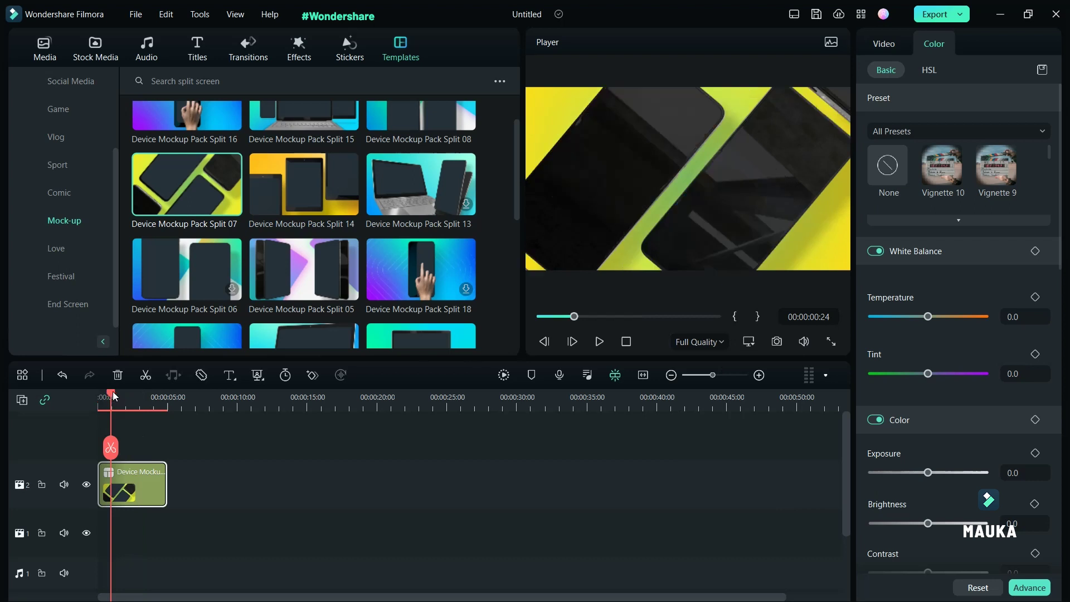
pyautogui.moveTo(105, 397); pyautogui.dragTo(175, 397)
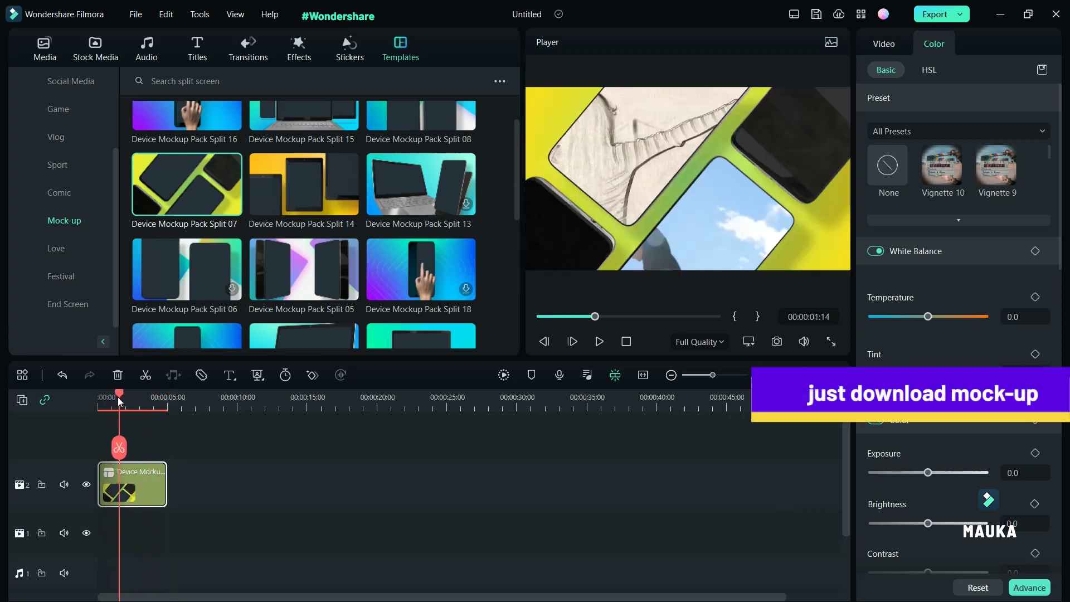
pyautogui.moveTo(174, 397)
pyautogui.mouseDown()
pyautogui.moveTo(94, 405)
pyautogui.moveTo(129, 397)
pyautogui.mouseUp()
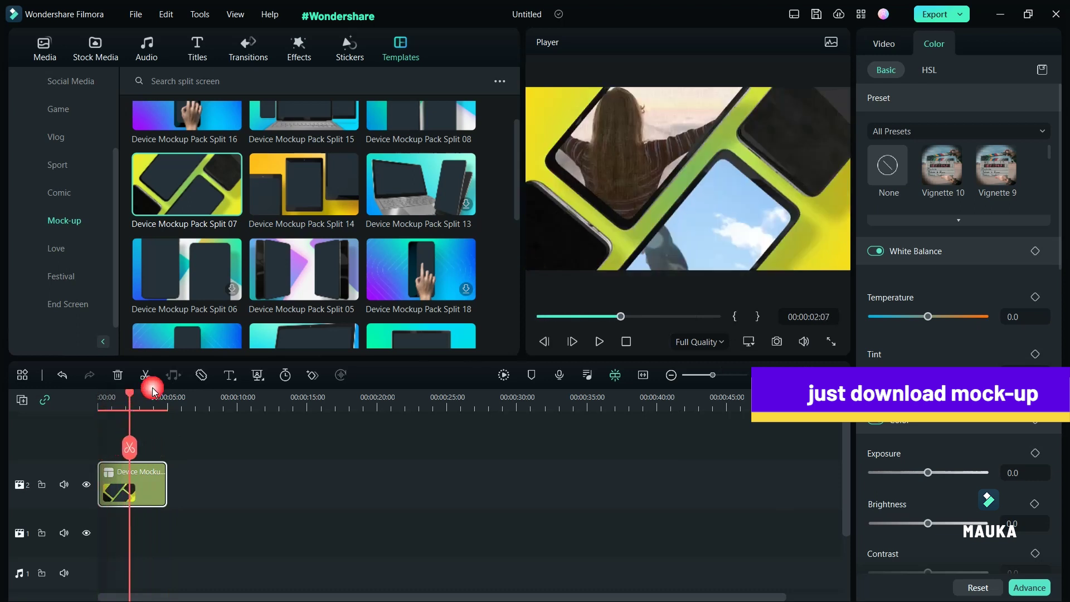
pyautogui.moveTo(309, 202)
pyautogui.mouseDown()
pyautogui.moveTo(190, 495)
pyautogui.moveTo(213, 485)
pyautogui.mouseUp()
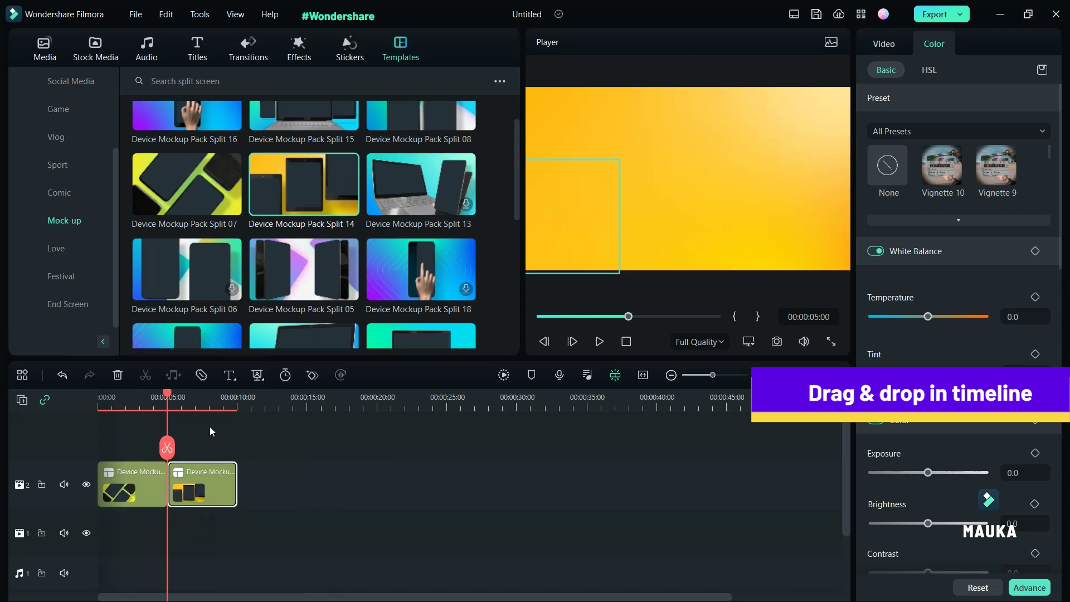
pyautogui.moveTo(167, 395)
pyautogui.mouseDown()
pyautogui.moveTo(241, 396)
pyautogui.moveTo(211, 413)
pyautogui.mouseUp()
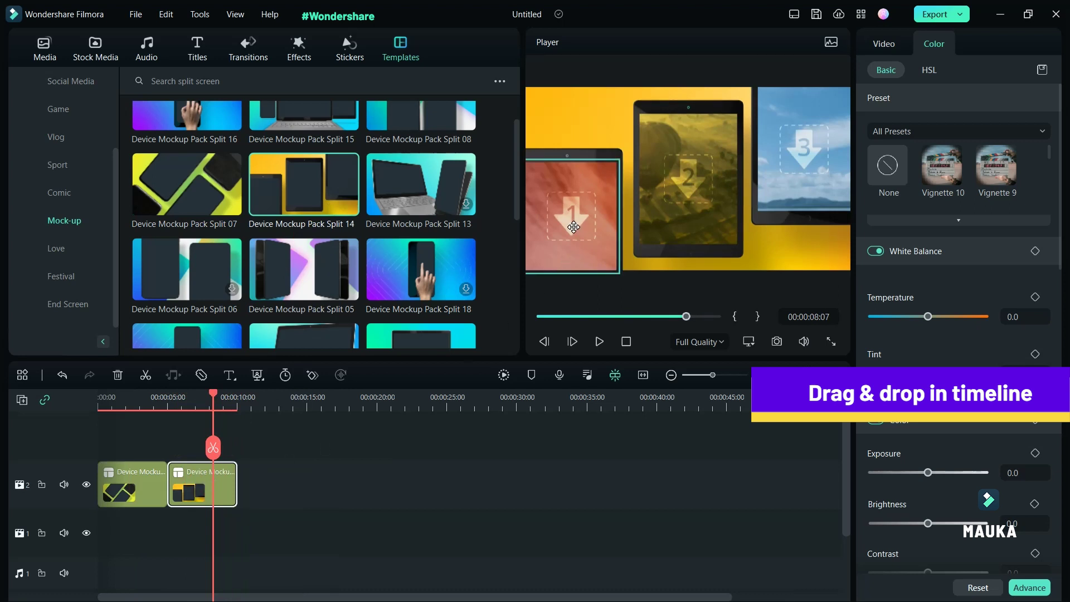
# Open Advanced Edit for the Split 14 clip and fill its first screen with the 2D animation clip.
pyautogui.rightClick(209, 497)
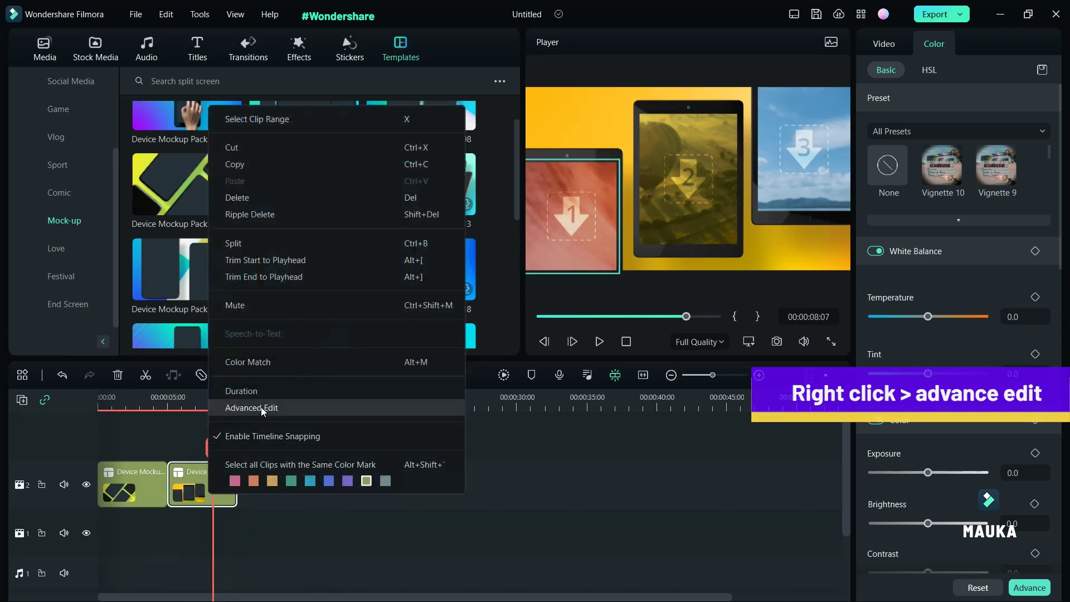
pyautogui.click(262, 404)
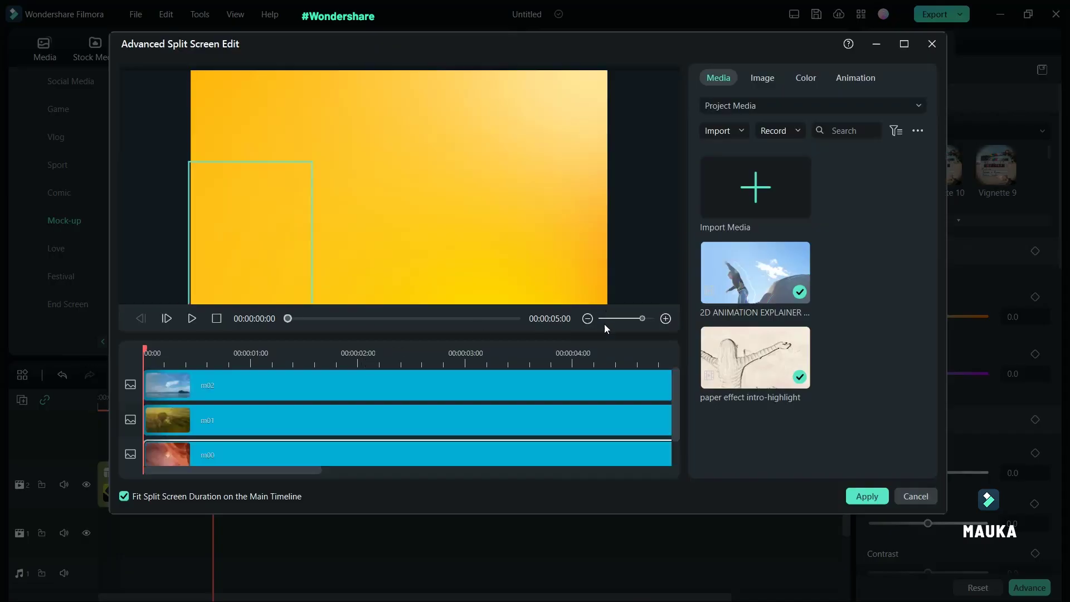
pyautogui.moveTo(759, 285); pyautogui.dragTo(275, 261)
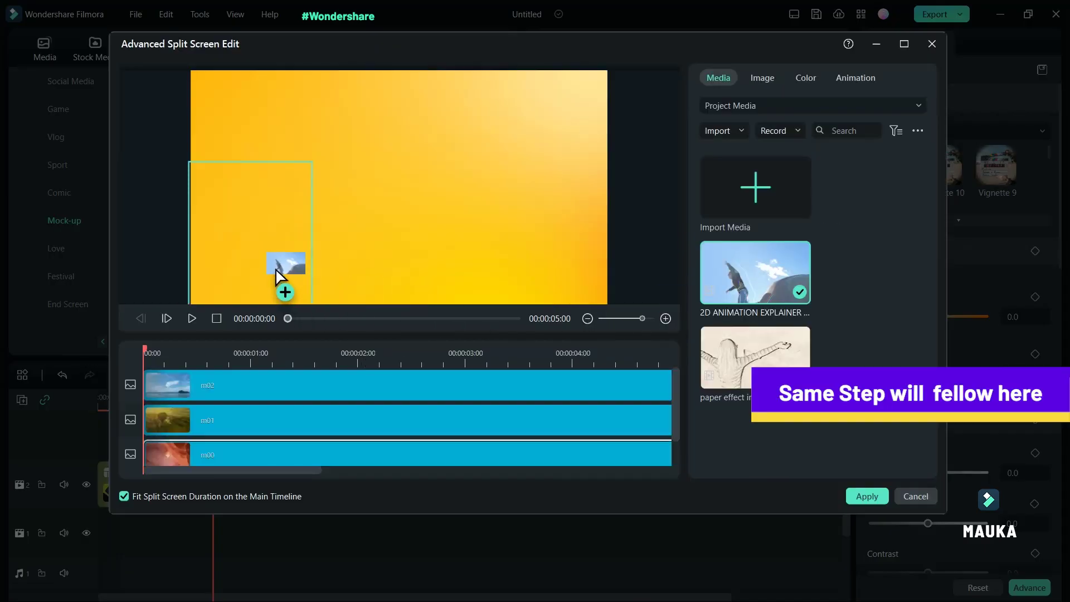
# Fill the middle and top Split 14 screens with the paper effect intro-highlight clip.
pyautogui.click(468, 434)
pyautogui.moveTo(734, 368); pyautogui.dragTo(243, 419)
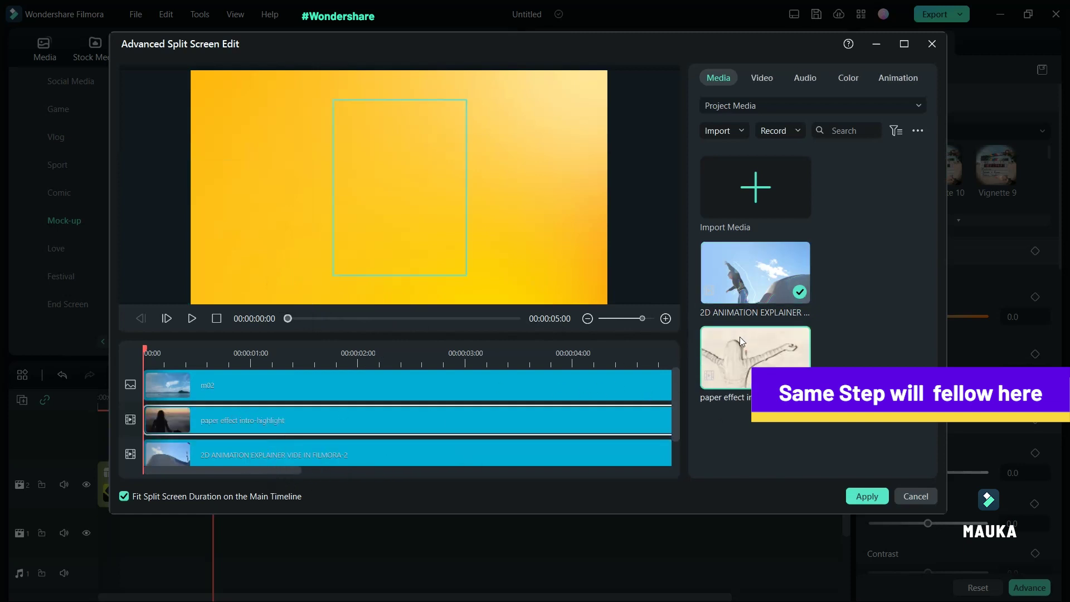
pyautogui.moveTo(745, 353); pyautogui.dragTo(413, 384)
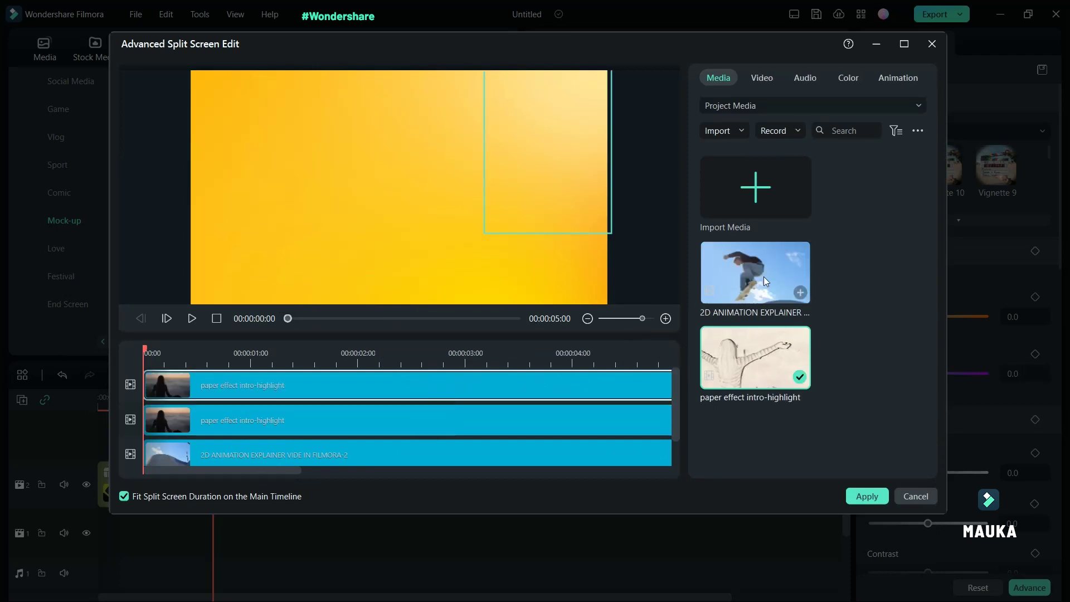
pyautogui.click(922, 102)
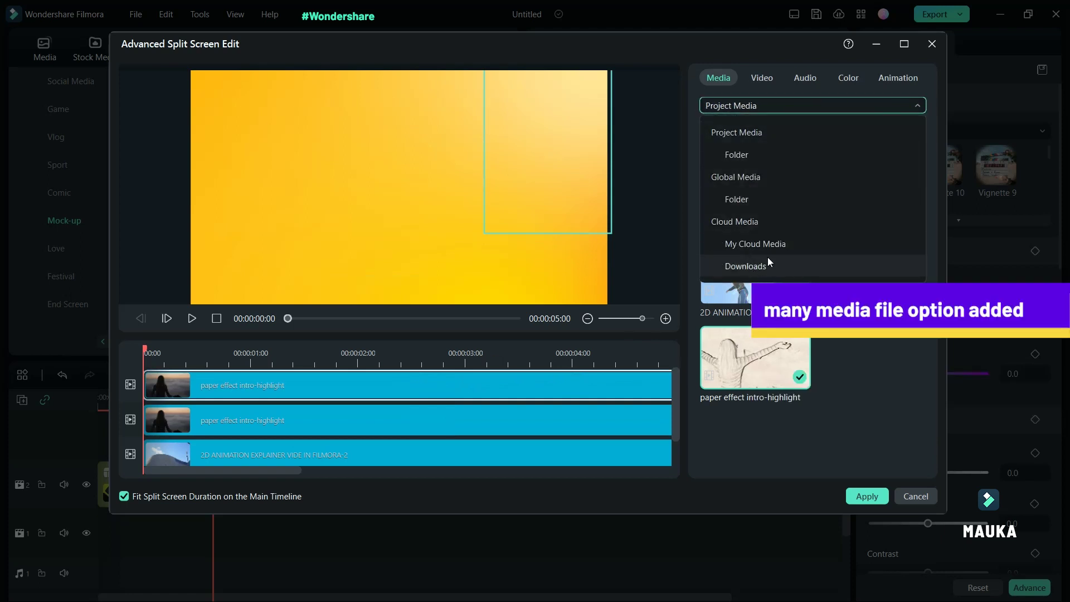
pyautogui.click(864, 364)
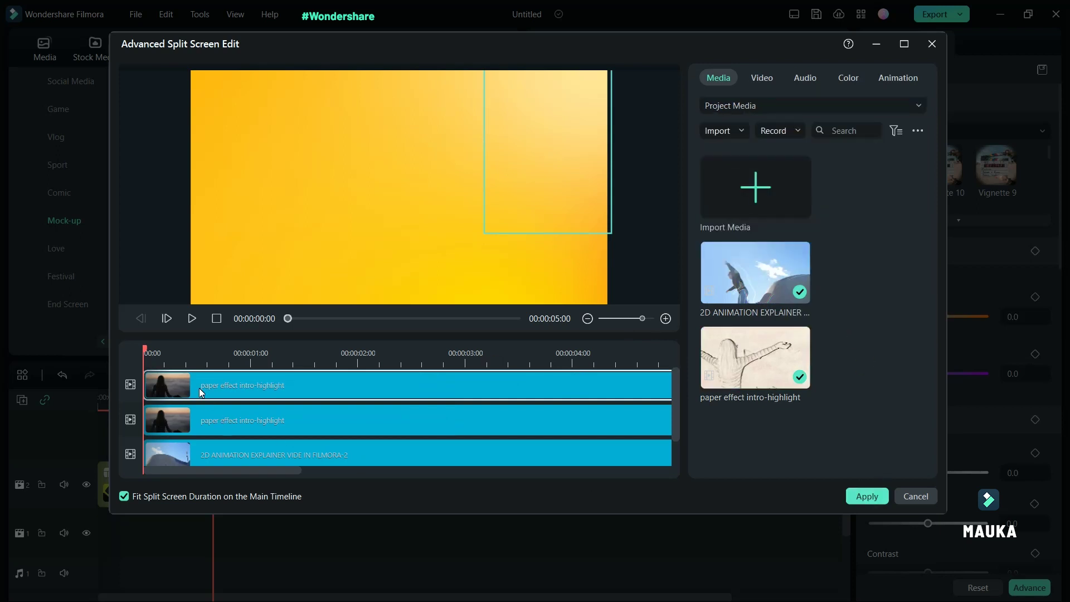
# Put the paper effect clip into the remaining Split 14 screen.
pyautogui.moveTo(149, 355)
pyautogui.mouseDown()
pyautogui.moveTo(566, 366)
pyautogui.moveTo(490, 367)
pyautogui.mouseUp()
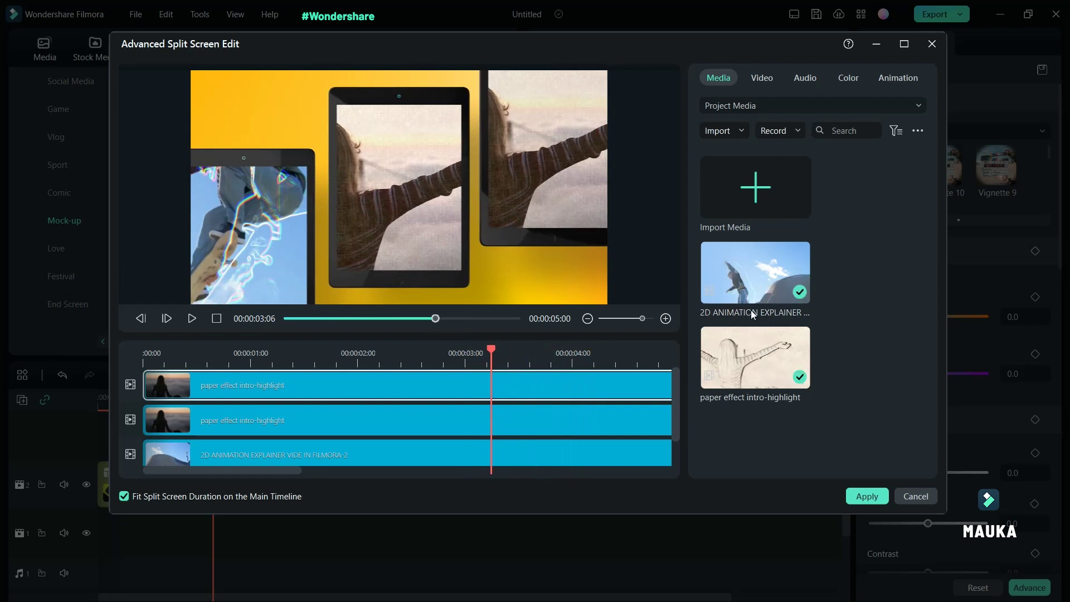
pyautogui.moveTo(749, 347); pyautogui.dragTo(213, 463)
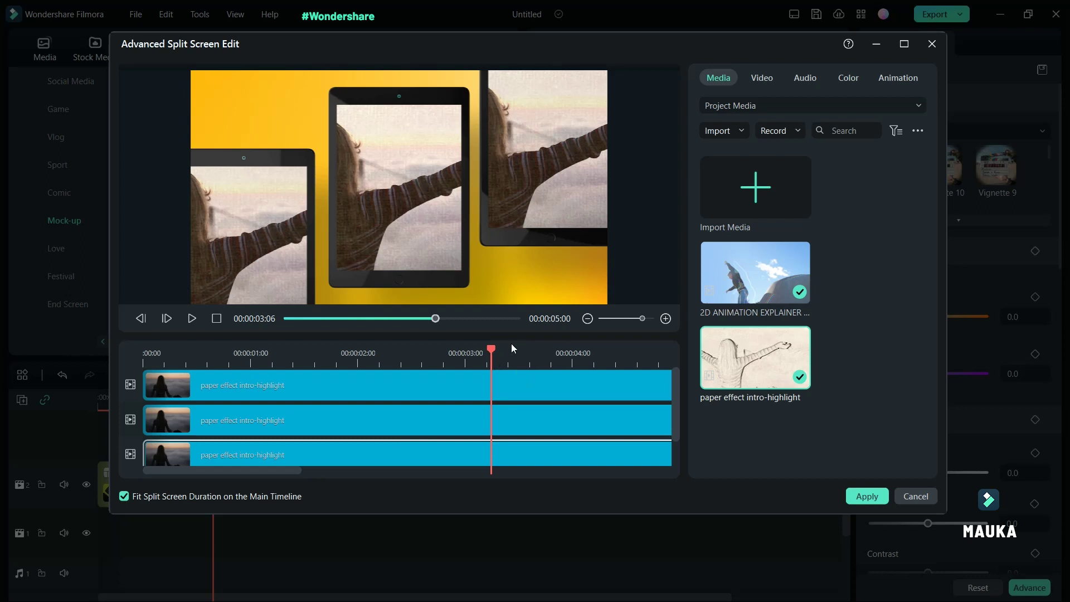
pyautogui.moveTo(492, 349)
pyautogui.mouseDown()
pyautogui.moveTo(521, 350)
pyautogui.moveTo(465, 350)
pyautogui.mouseUp()
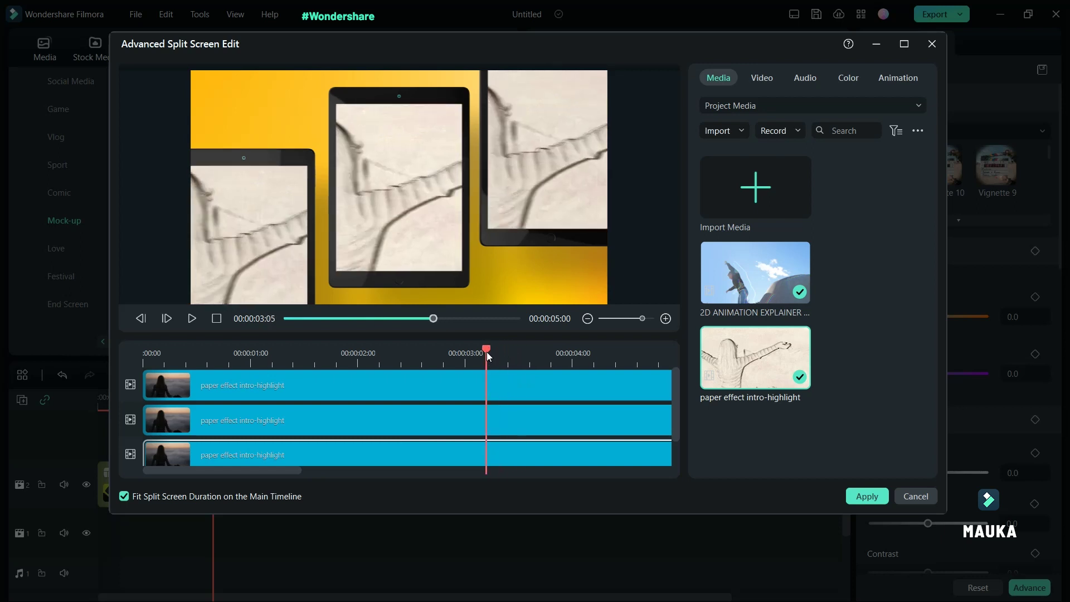
# Zoom the middle tablet's footage out slightly and preview the finished three-tablet mockup.
pyautogui.click(397, 191)
pyautogui.moveTo(505, 273); pyautogui.dragTo(506, 273)
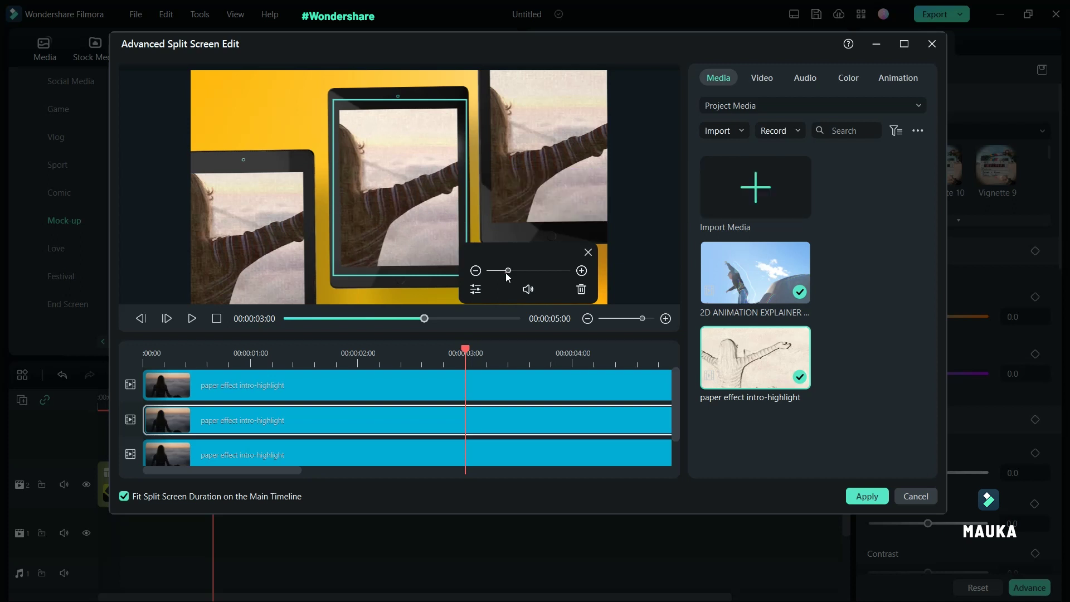
pyautogui.click(626, 225)
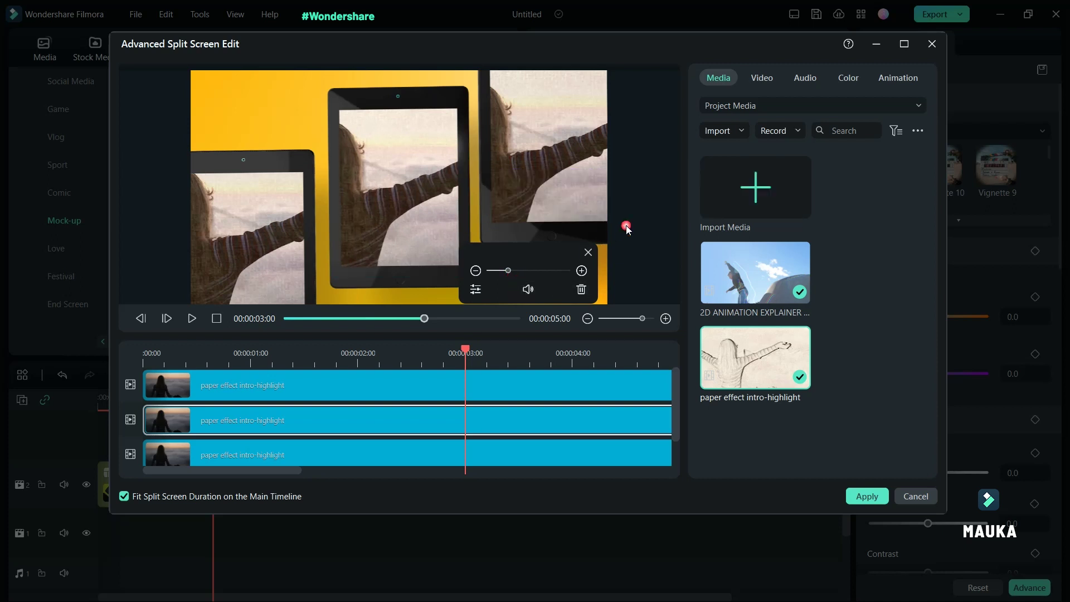
pyautogui.moveTo(470, 349); pyautogui.dragTo(399, 354)
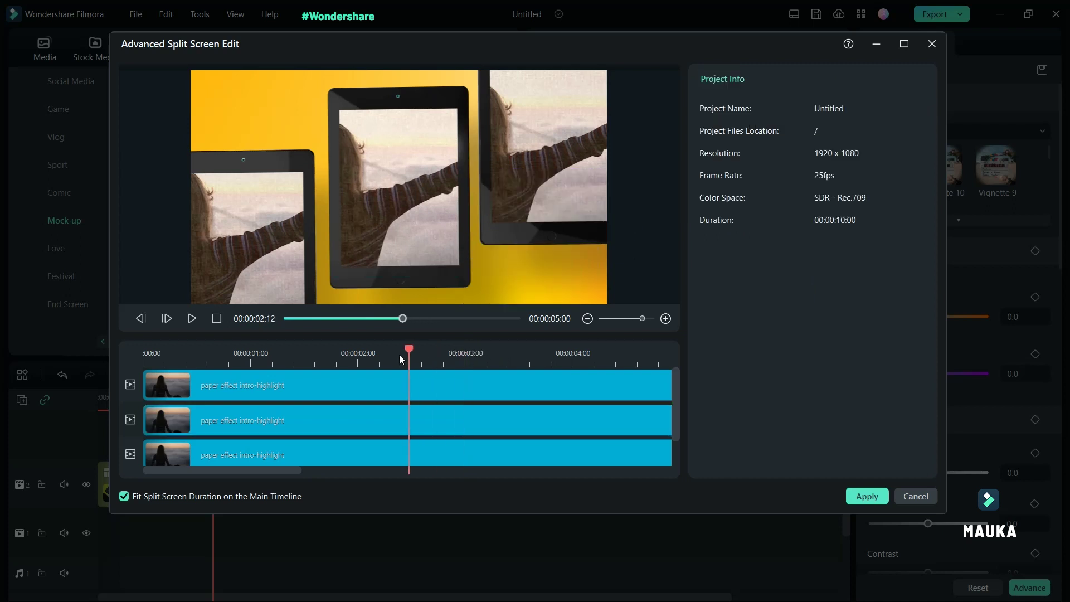
pyautogui.moveTo(204, 372); pyautogui.dragTo(546, 369)
# Apply the Split 14 edits and add Device Mockup Pack Split 03 at the end of track 2.
pyautogui.click(867, 496)
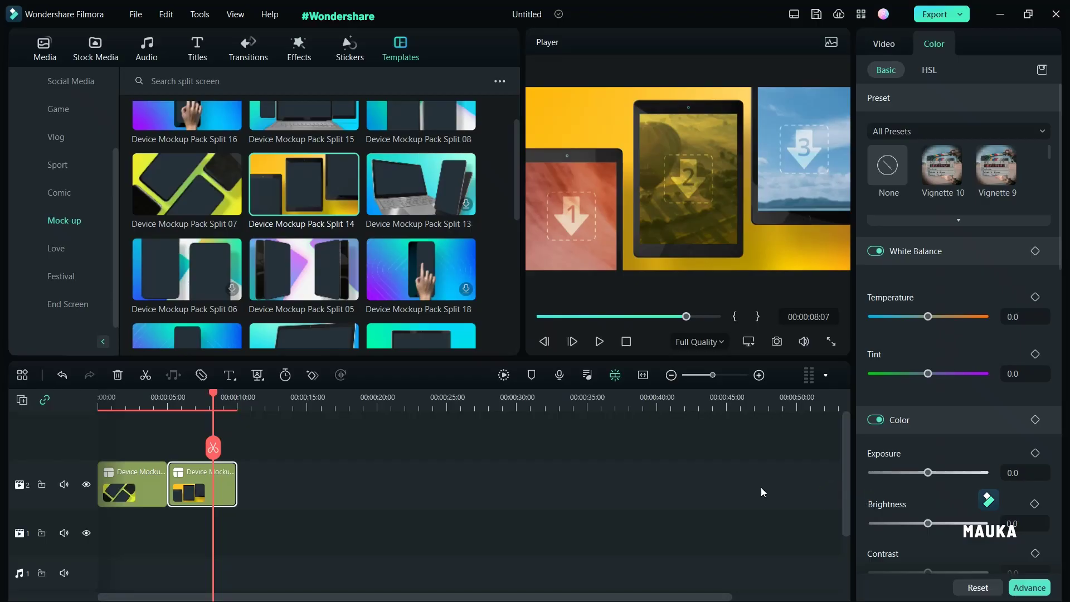
pyautogui.scroll(-3, 362, 239)
pyautogui.moveTo(334, 262)
pyautogui.mouseDown()
pyautogui.moveTo(323, 333)
pyautogui.moveTo(268, 483)
pyautogui.mouseUp()
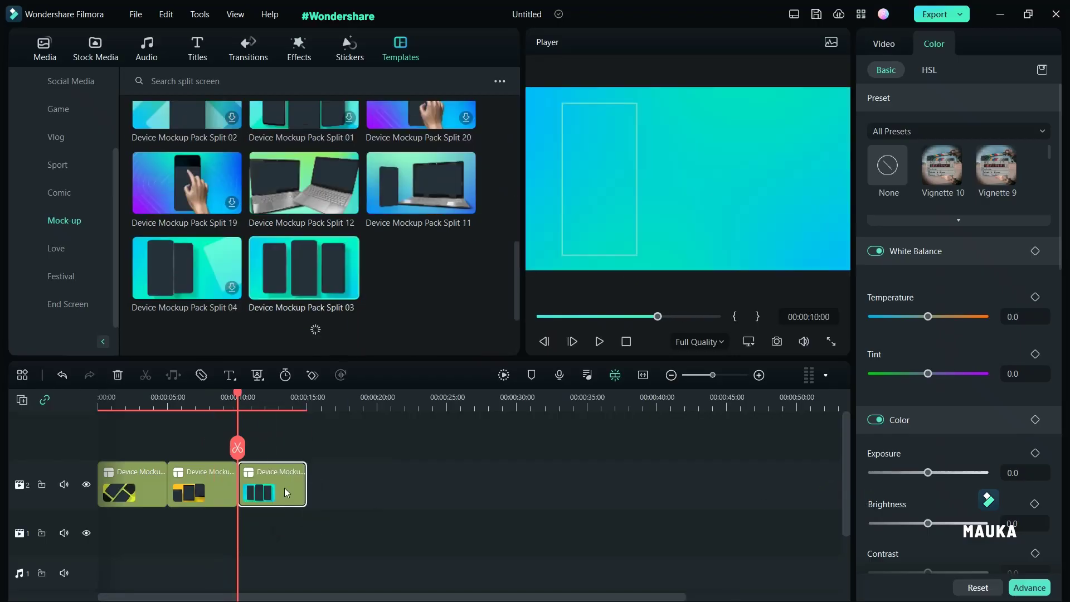
pyautogui.doubleClick(273, 483)
# Fill the Split 03 phone screens with the 2D animation clip, apply, and preview it on the timeline.
pyautogui.moveTo(694, 334); pyautogui.dragTo(179, 454)
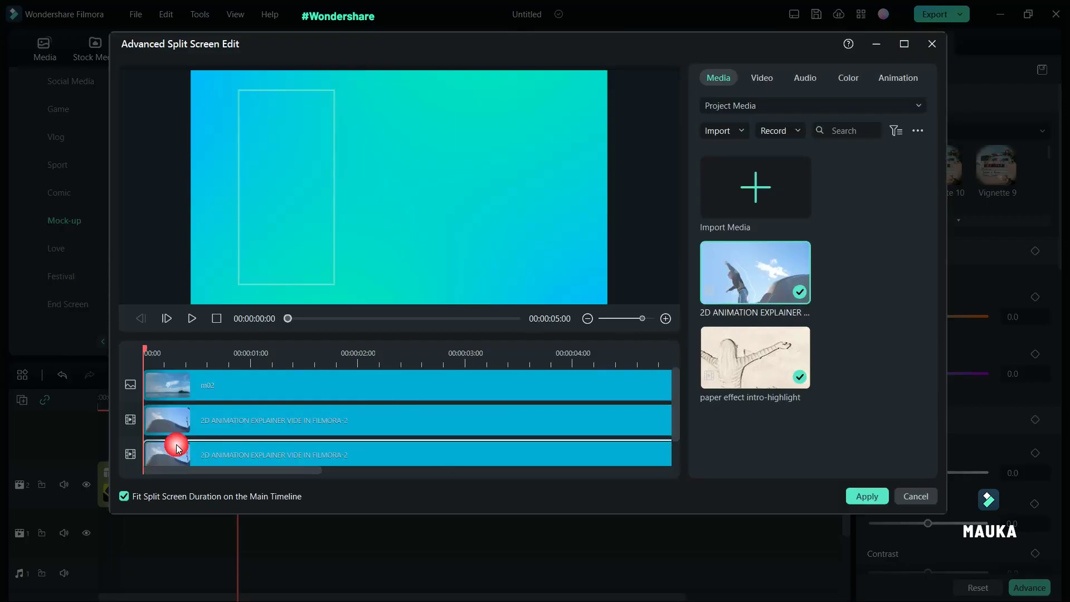
pyautogui.moveTo(755, 272); pyautogui.dragTo(185, 386)
pyautogui.moveTo(269, 355)
pyautogui.mouseDown()
pyautogui.moveTo(399, 362)
pyautogui.moveTo(518, 399)
pyautogui.mouseUp()
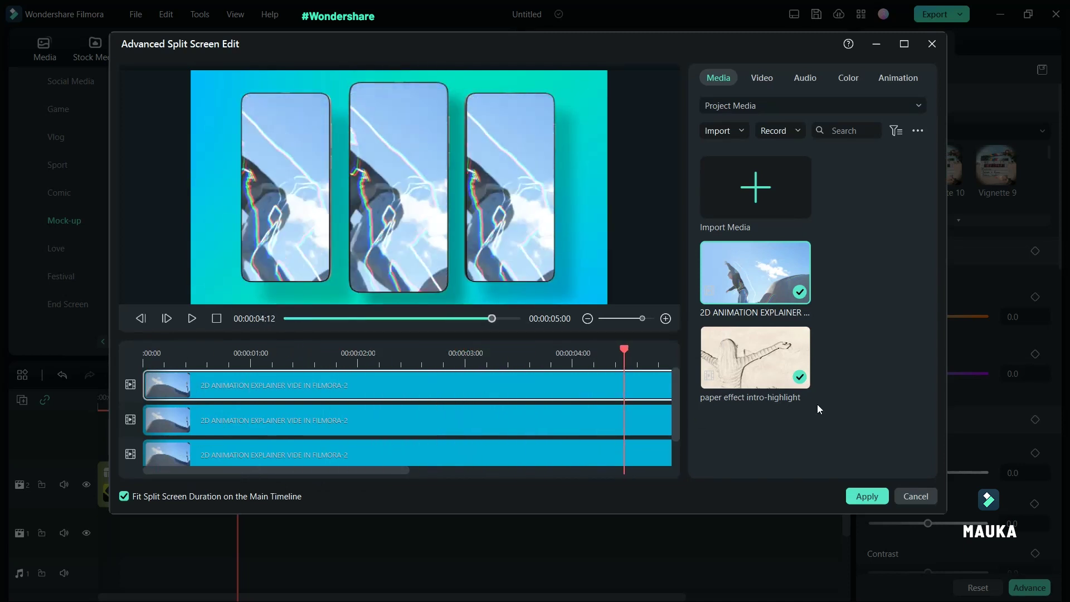
pyautogui.click(867, 496)
pyautogui.click(257, 419)
pyautogui.moveTo(258, 419); pyautogui.dragTo(271, 412)
pyautogui.scroll(-2, 1045, 151)
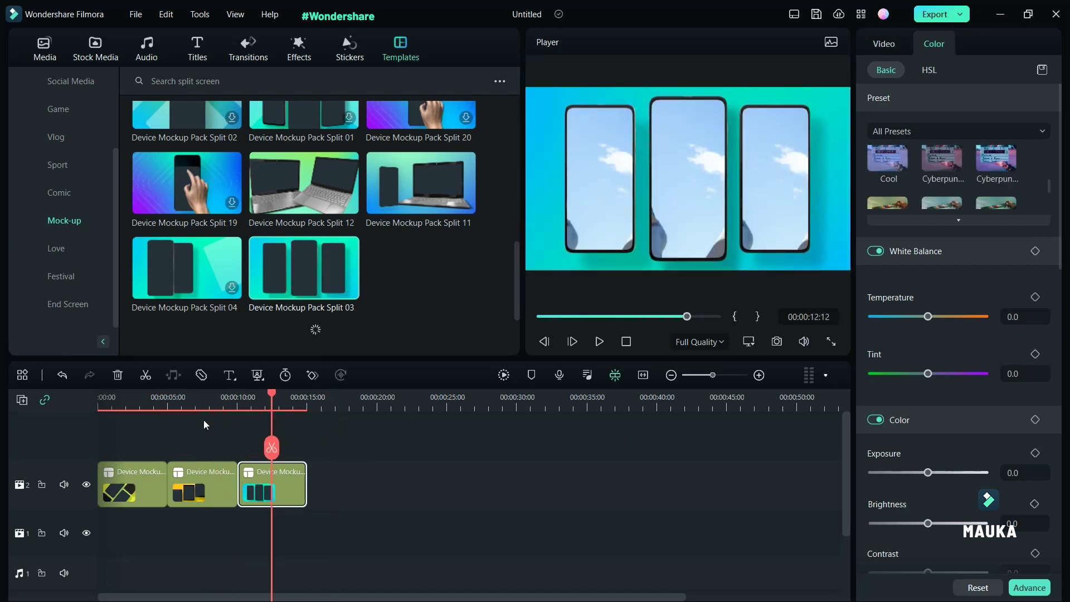